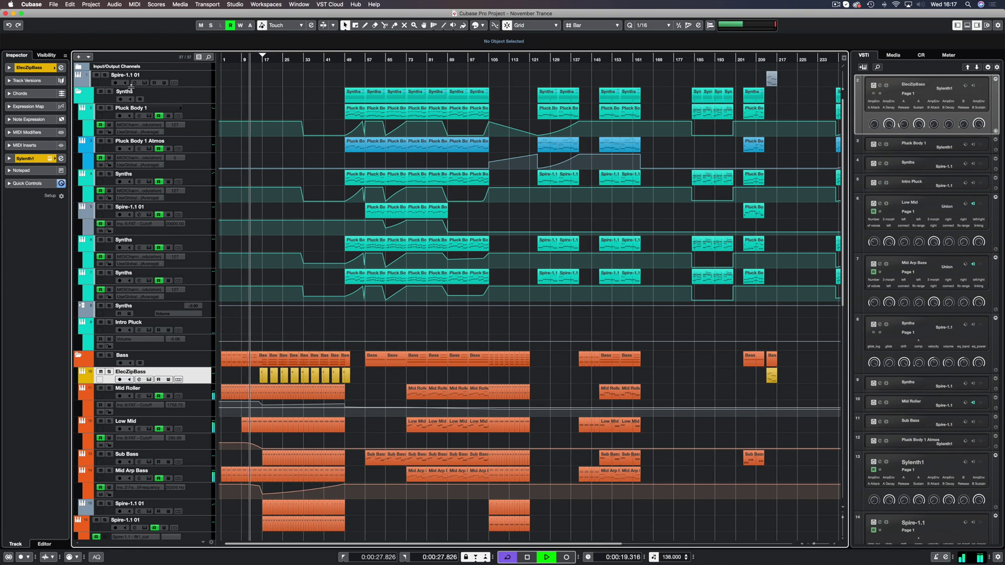
# Collapse the Synths and Bass folder tracks and expand both again to view how their tracks are grouped.
pyautogui.click(80, 93)
pyautogui.click(78, 107)
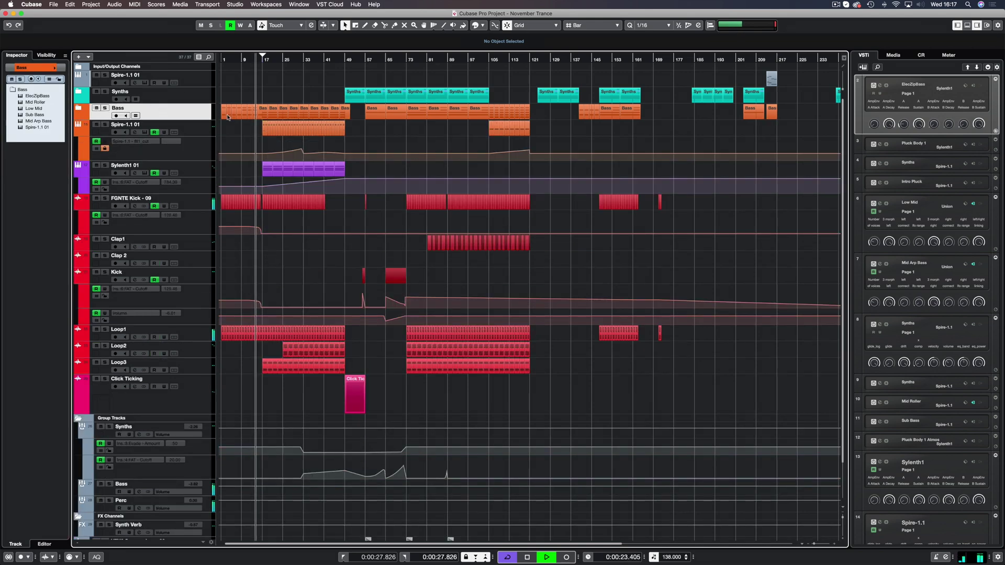
pyautogui.click(78, 92)
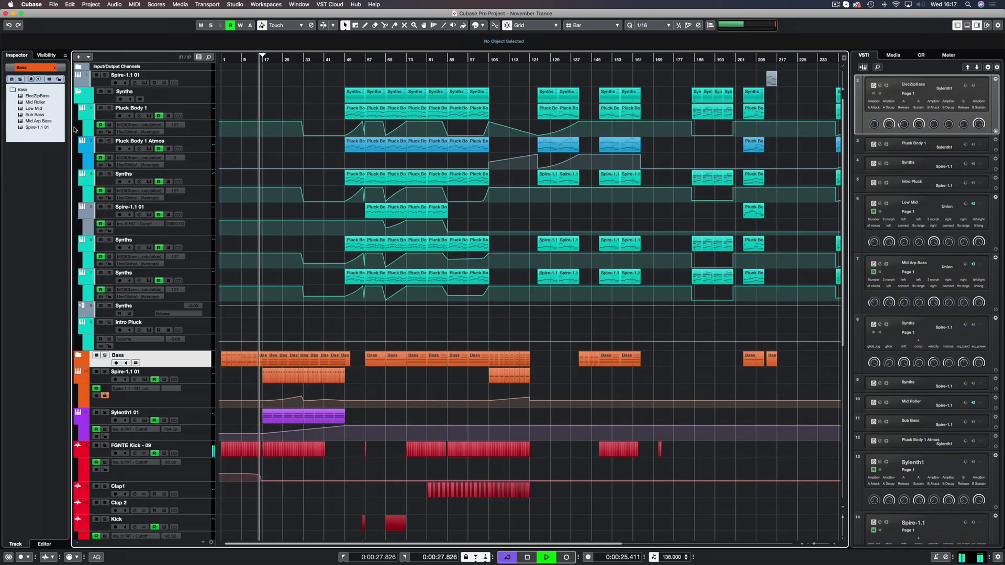
pyautogui.click(79, 355)
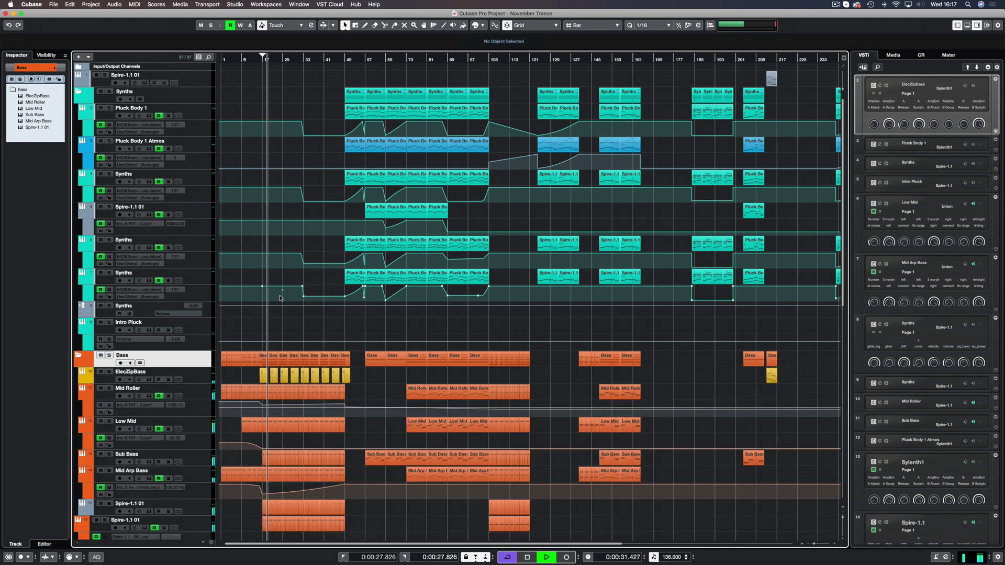
# Review the mixer channels in the MixConsole, close it, and collapse and re-expand the Synths folder.
pyautogui.press('F3')
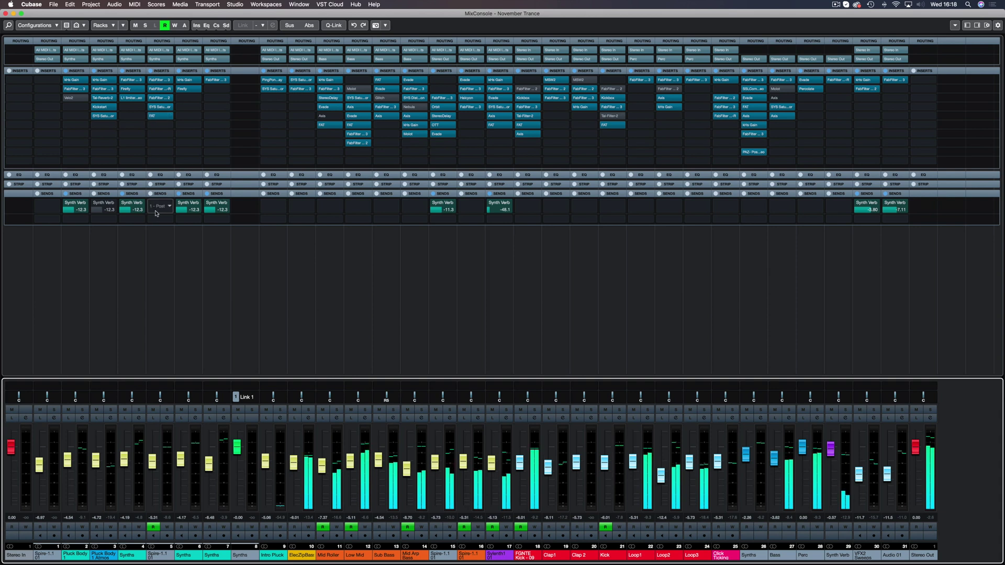
pyautogui.click(12, 13)
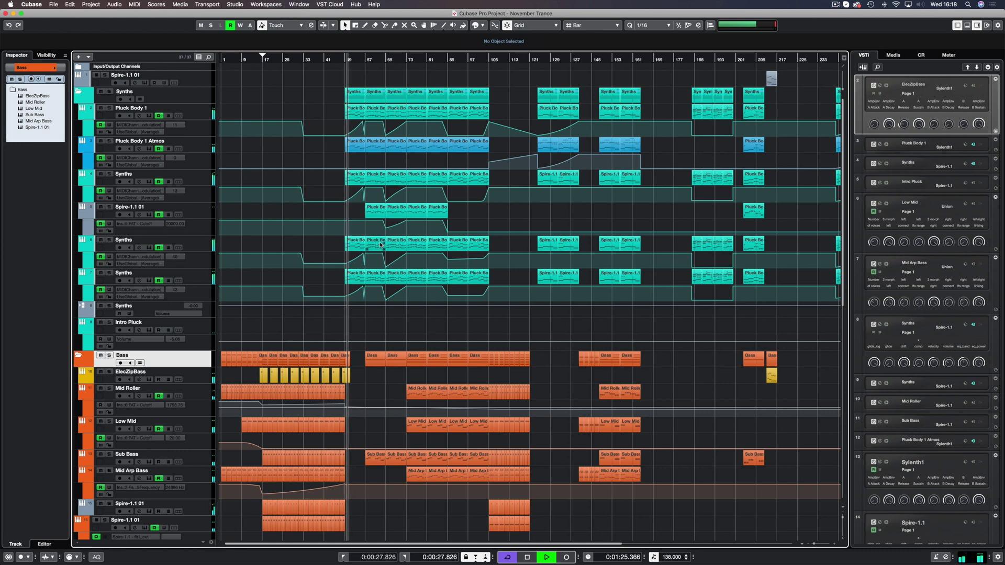
pyautogui.click(79, 93)
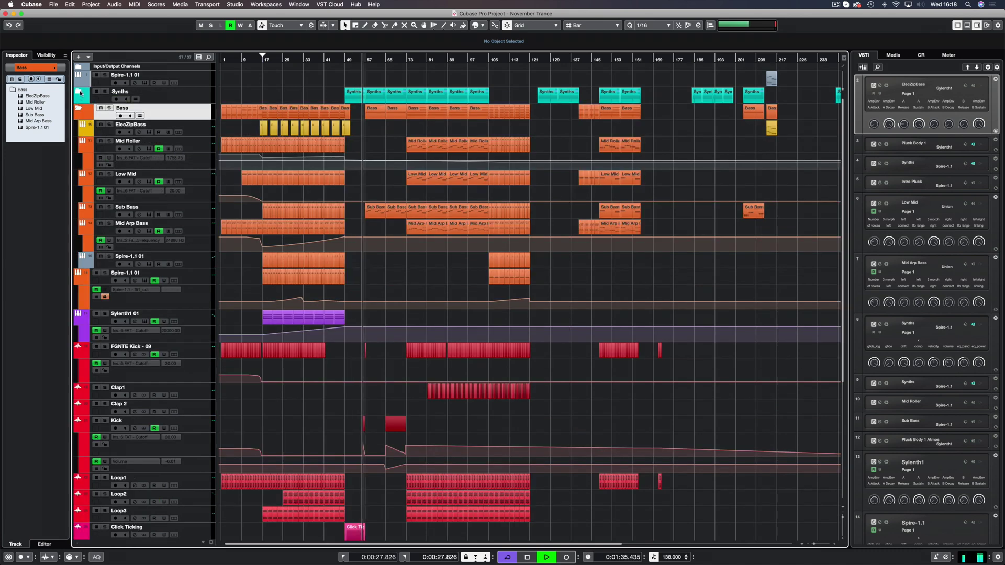
pyautogui.click(79, 93)
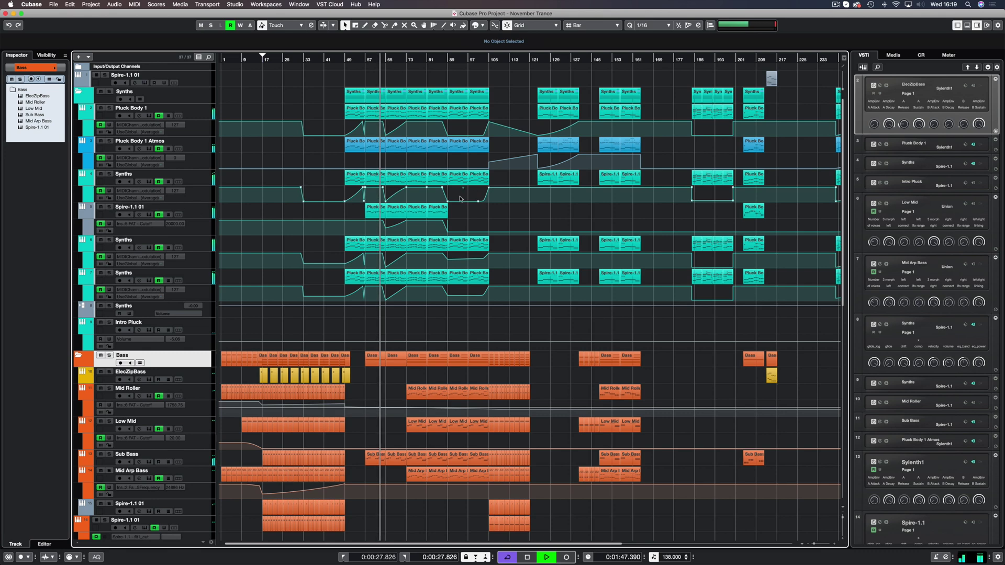
# Audition the Spire-1.1 01 track inside the Synths folder in solo and rename it Square Top.
pyautogui.click(110, 207)
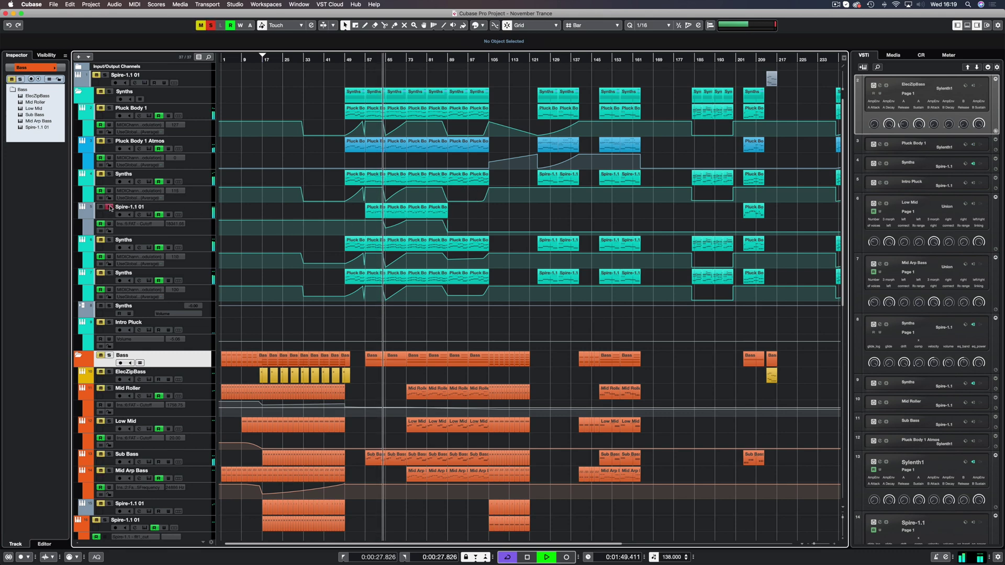
pyautogui.click(110, 207)
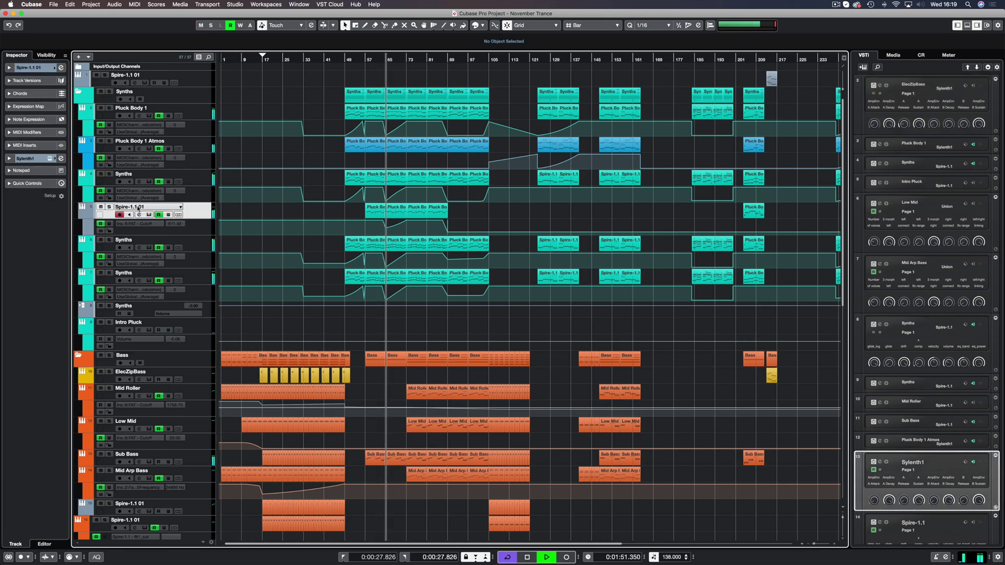
pyautogui.doubleClick(131, 207)
pyautogui.write('Square')
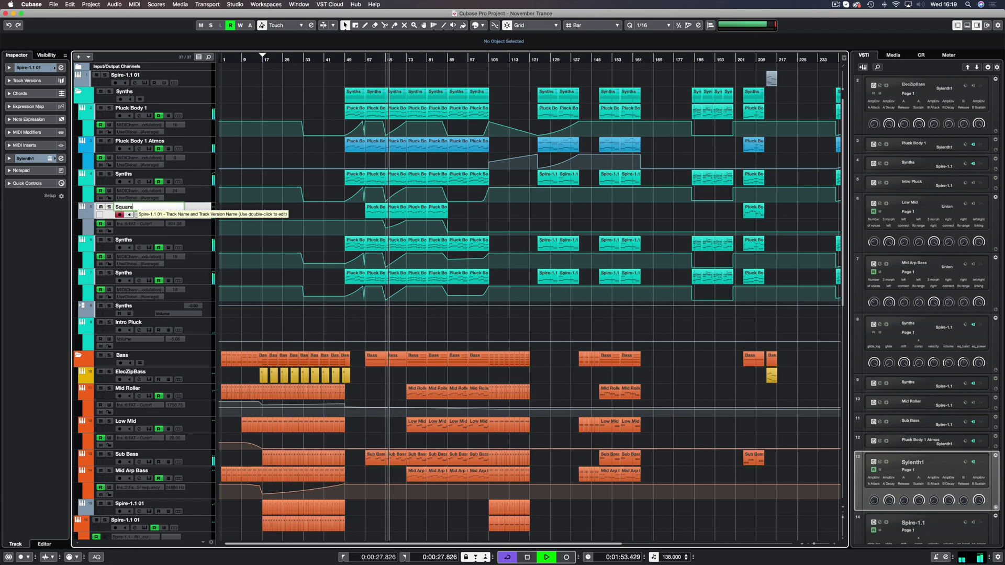
pyautogui.write(' Top')
pyautogui.press('Return')
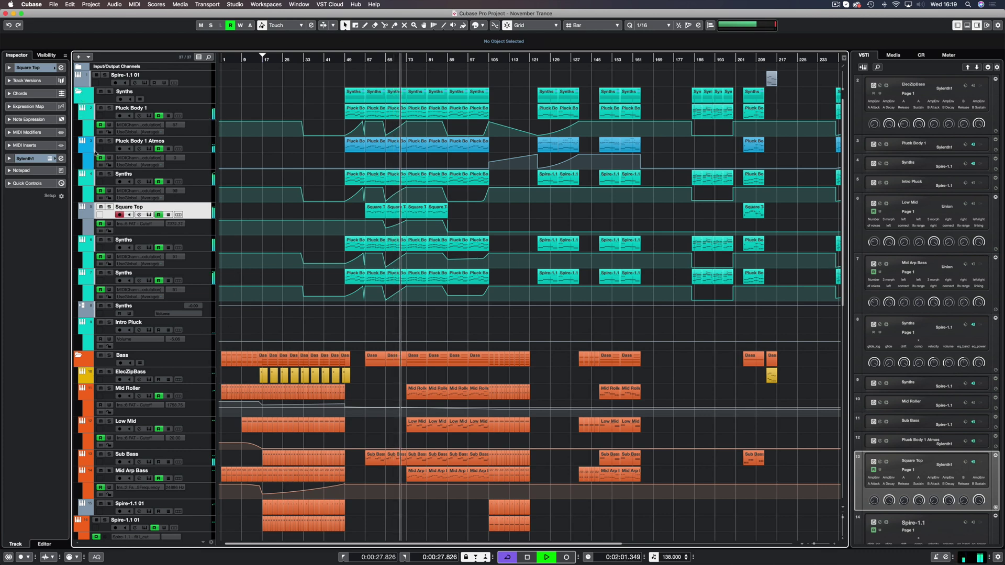
# Audition the Pluck Body 1 Atmos track in solo, unsolo it, and collapse the Synths folder.
pyautogui.click(108, 141)
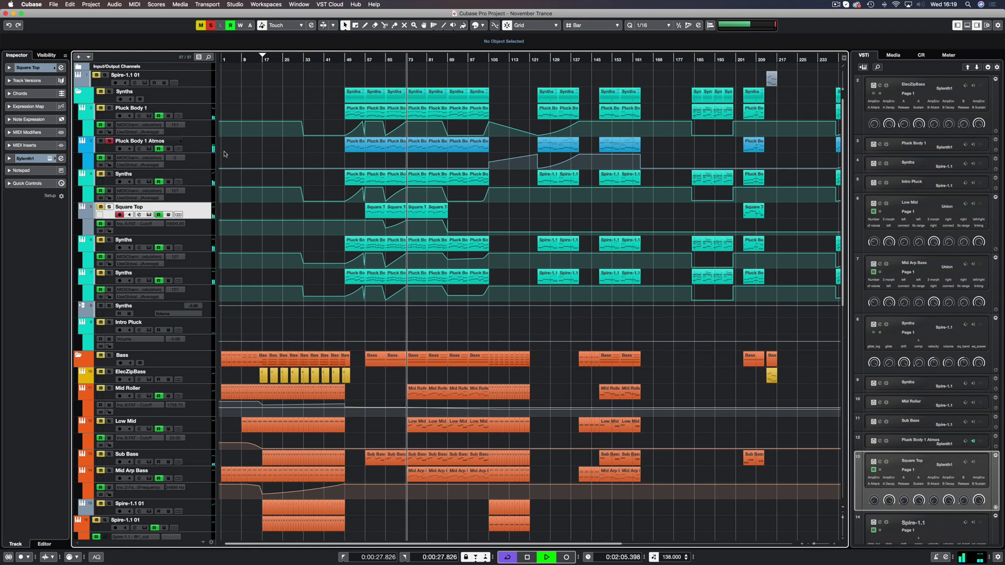
pyautogui.click(108, 142)
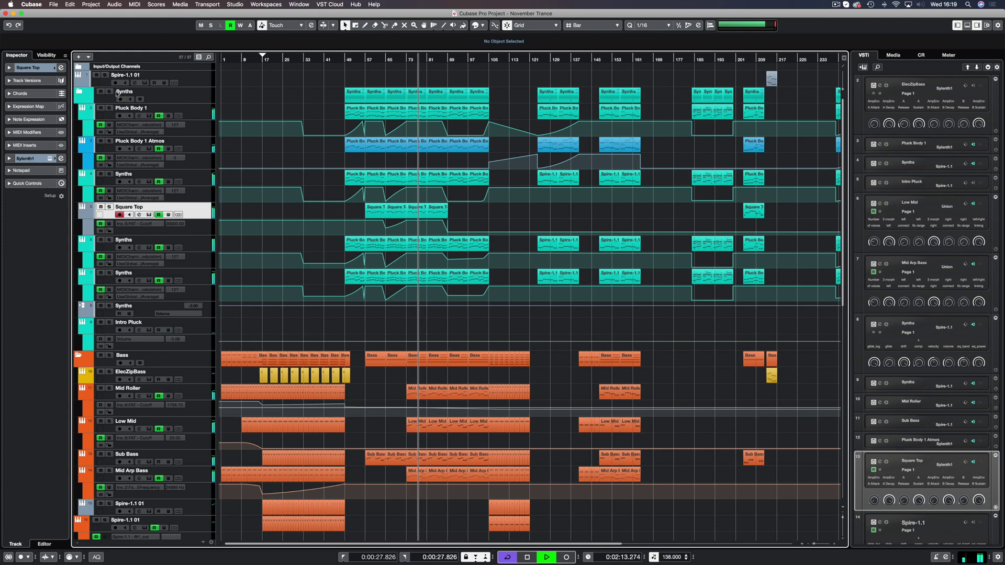
pyautogui.click(77, 91)
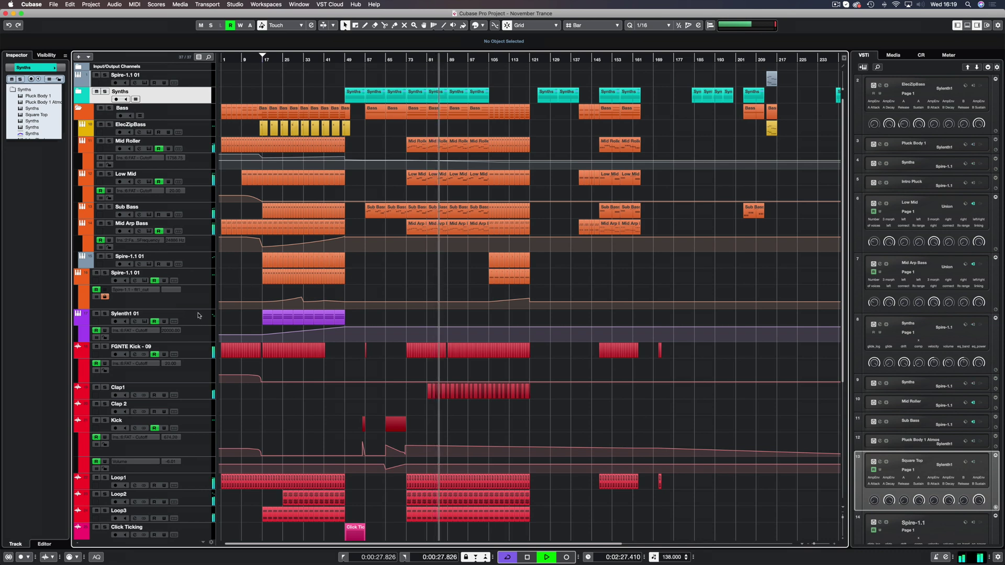
# Rename the purple Sylenth1 01 track as PADS1.
pyautogui.click(149, 316)
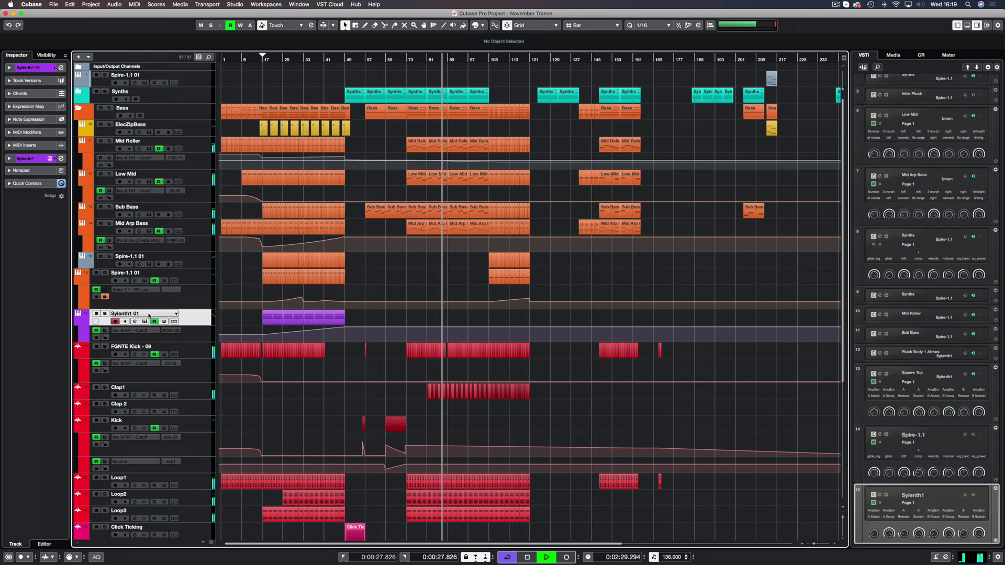
pyautogui.doubleClick(149, 314)
pyautogui.scroll(-1, 148, 316)
pyautogui.write('PADS')
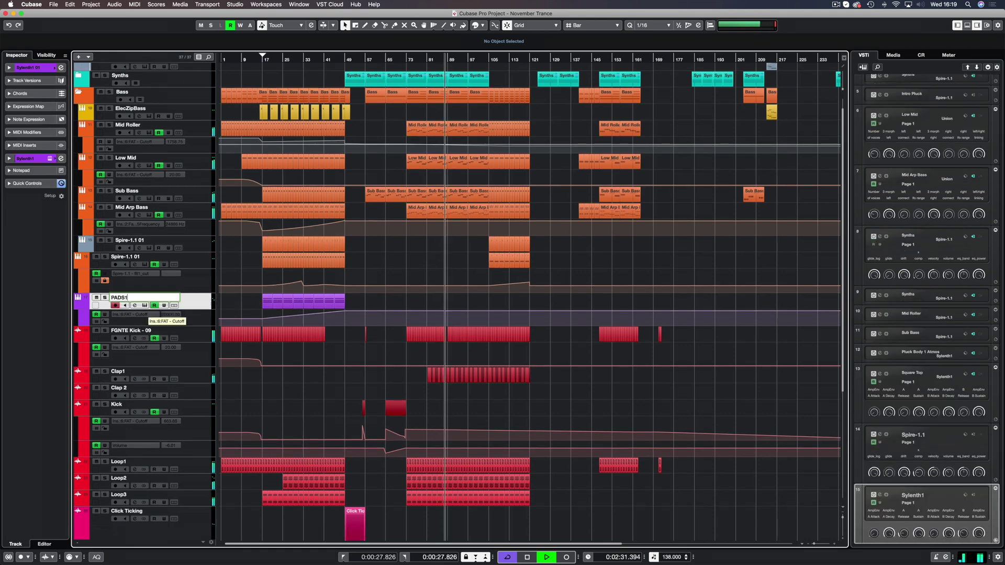
pyautogui.write('1')
pyautogui.press('Return')
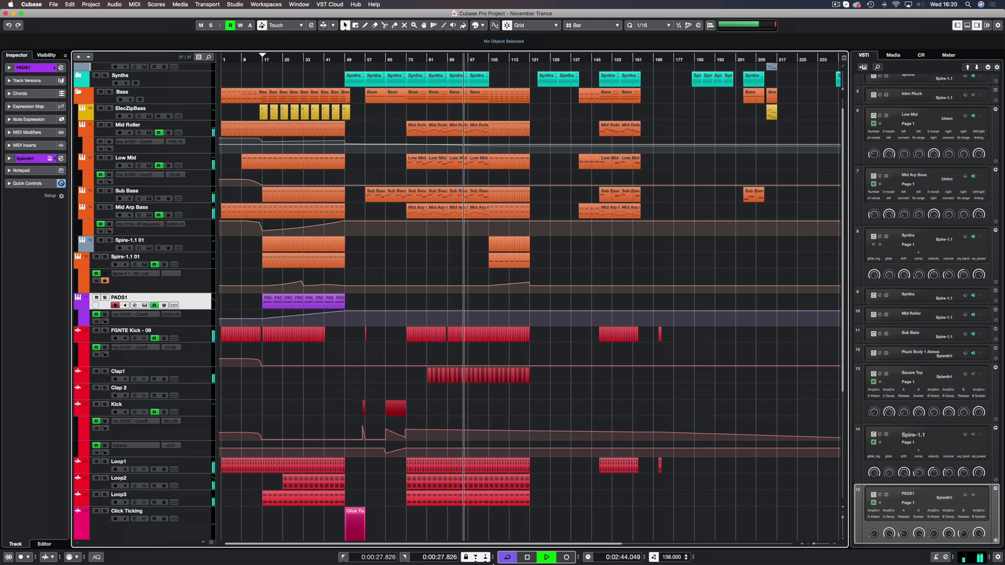
# Rename the FGNTE Kick - 09 audio track as Kick.
pyautogui.click(165, 331)
pyautogui.doubleClick(166, 331)
pyautogui.write('Ki')
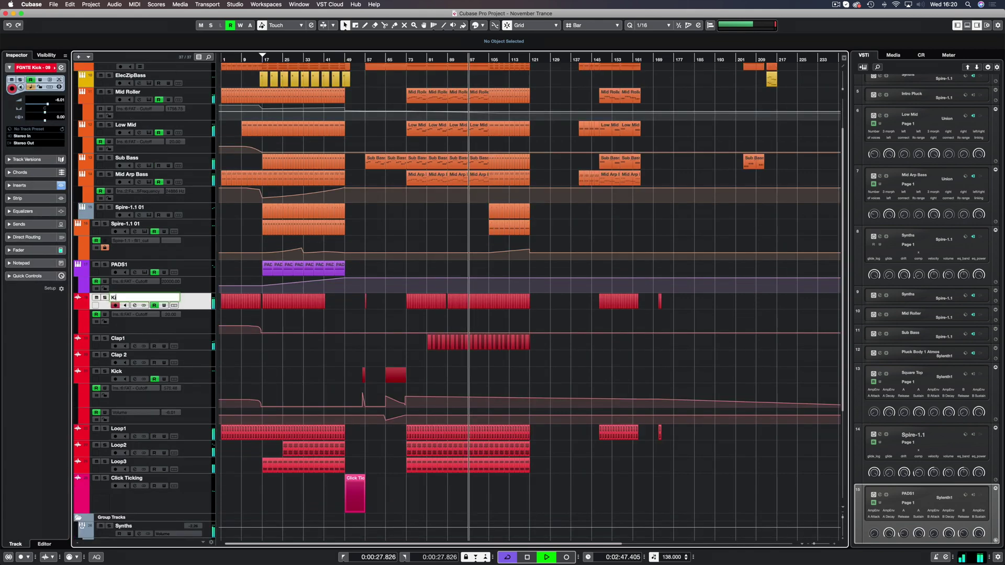
pyautogui.write('ck')
pyautogui.press('Return')
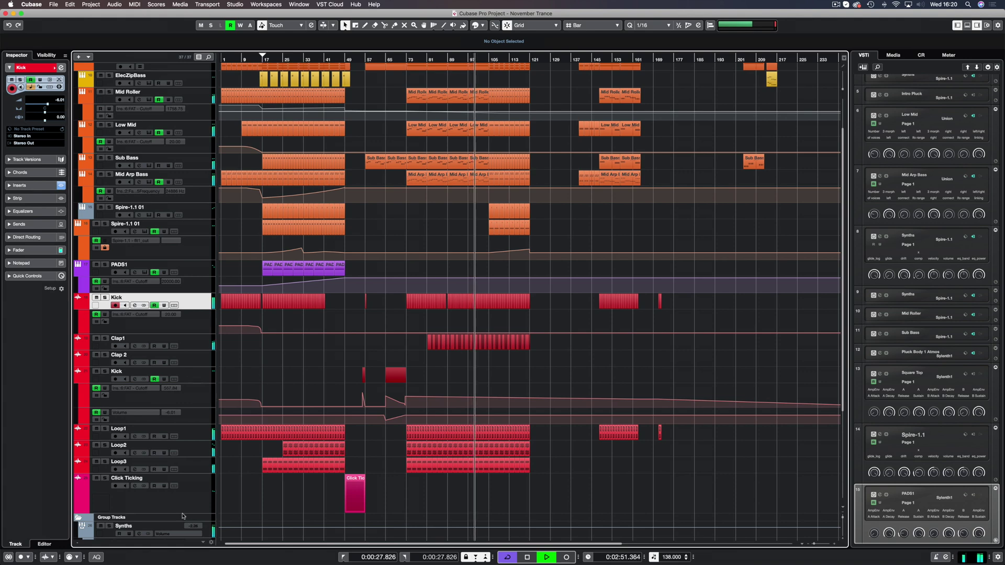
# Check the renamed channels in the MixConsole, close it, and expand the Synths folder.
pyautogui.press('F3')
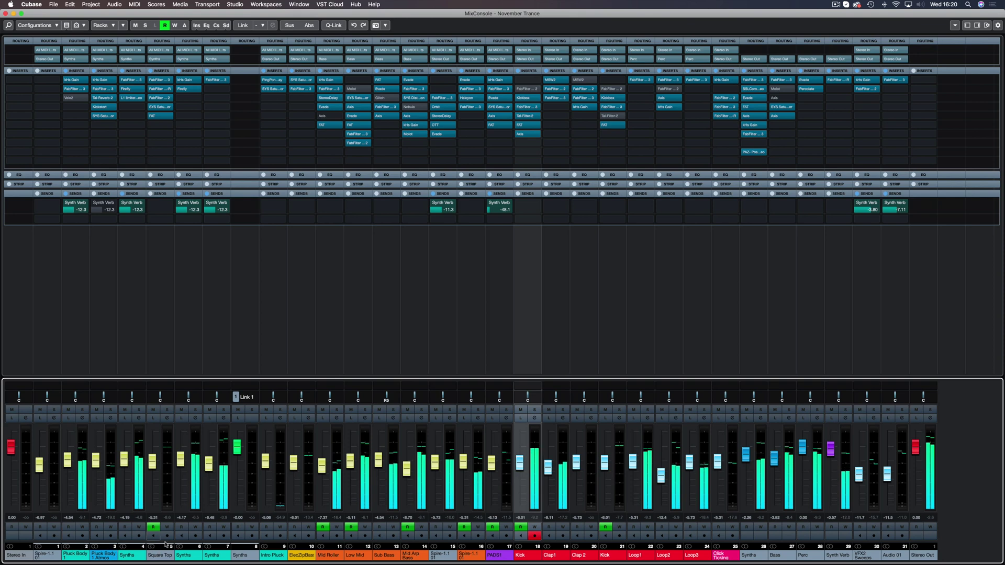
pyautogui.click(6, 13)
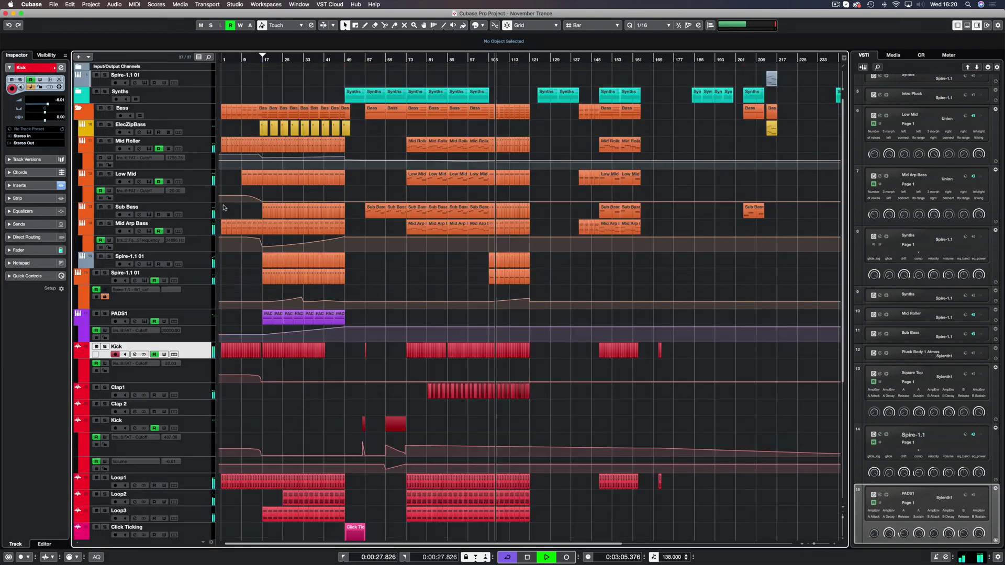
pyautogui.click(79, 95)
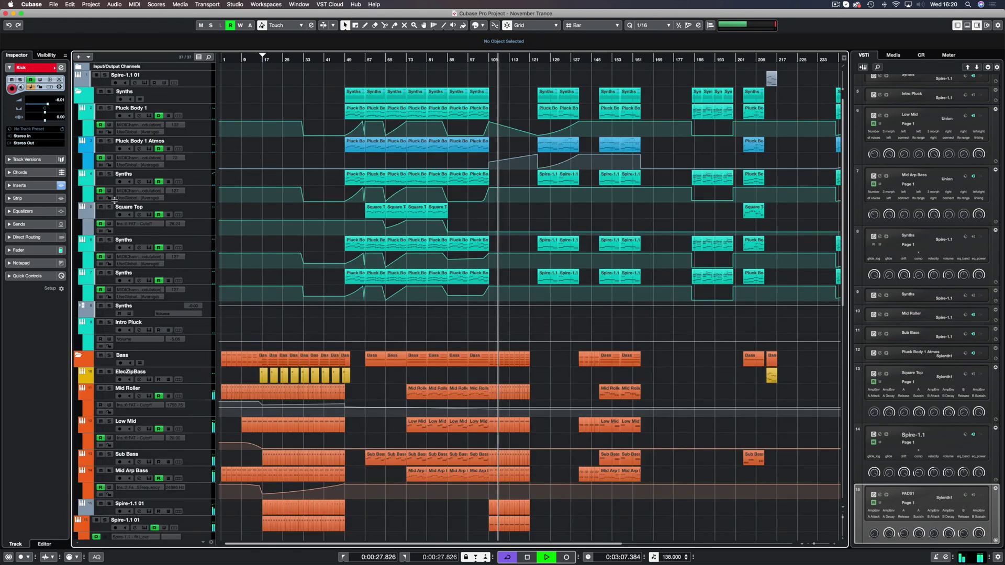
# Colour the Square Top track turquoise like the other synth tracks and check its channel in the MixConsole.
pyautogui.click(89, 211)
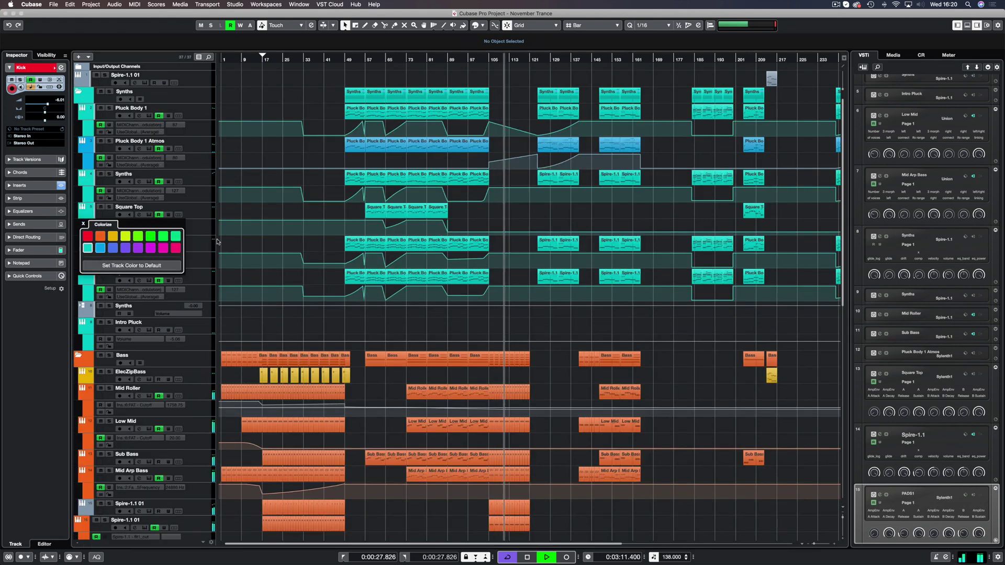
pyautogui.click(88, 248)
pyautogui.scroll(-10, 277, 200)
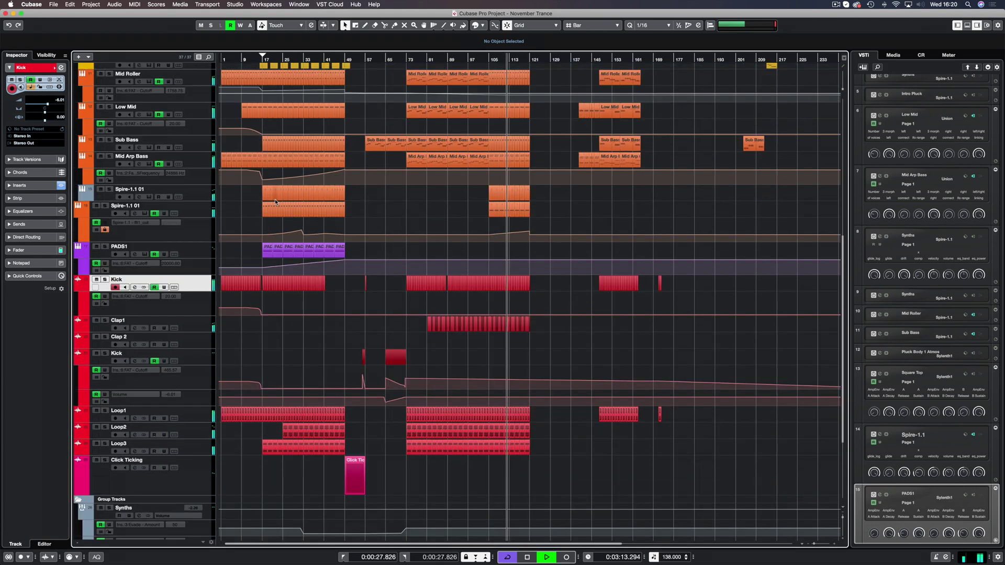
pyautogui.press('F3')
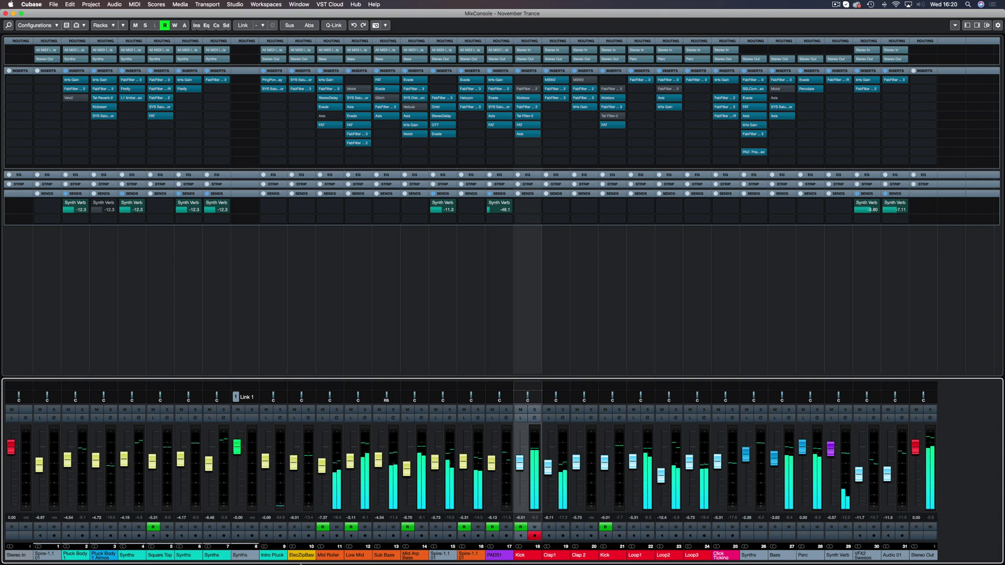
pyautogui.press('F3')
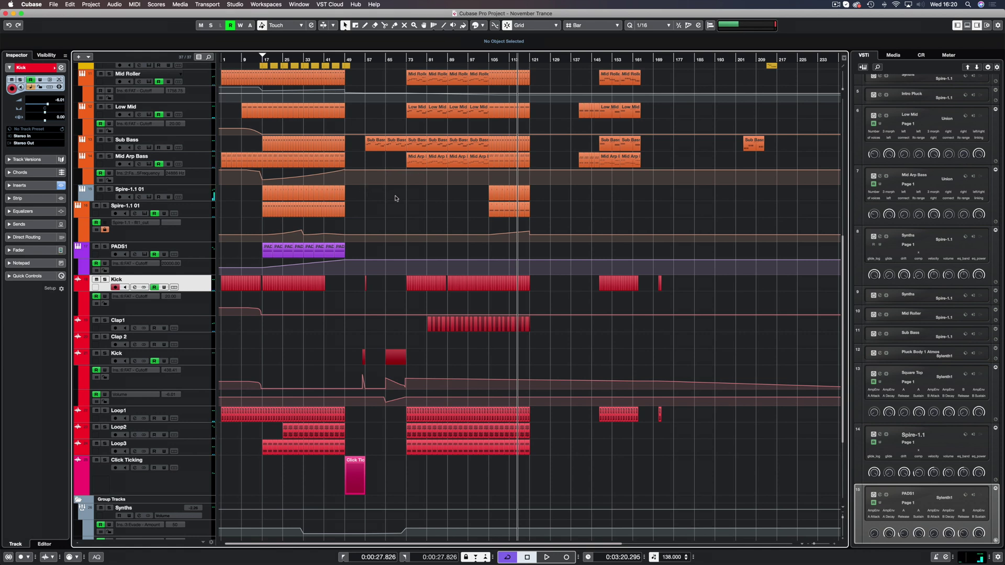
# Move the single Pluck Body 1 part near bar 203 to bar 282 and play it back with the locators set around it.
pyautogui.press('Home')
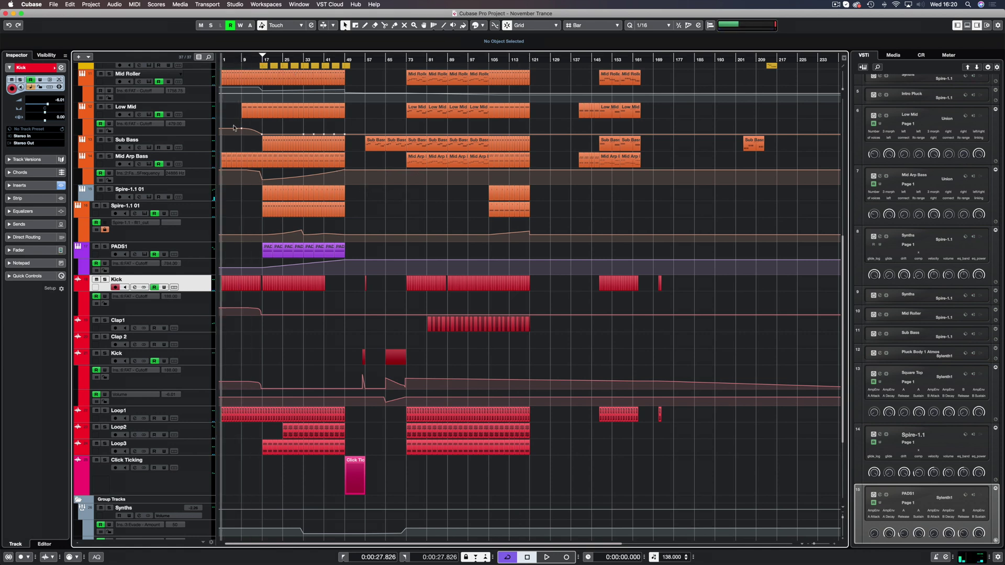
pyautogui.scroll(5, 234, 128)
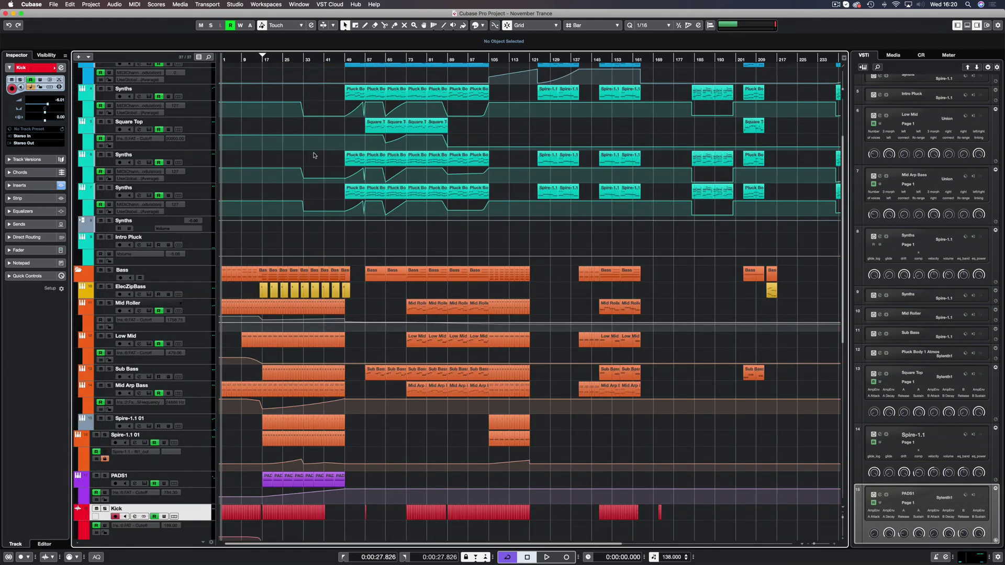
pyautogui.scroll(3, 315, 155)
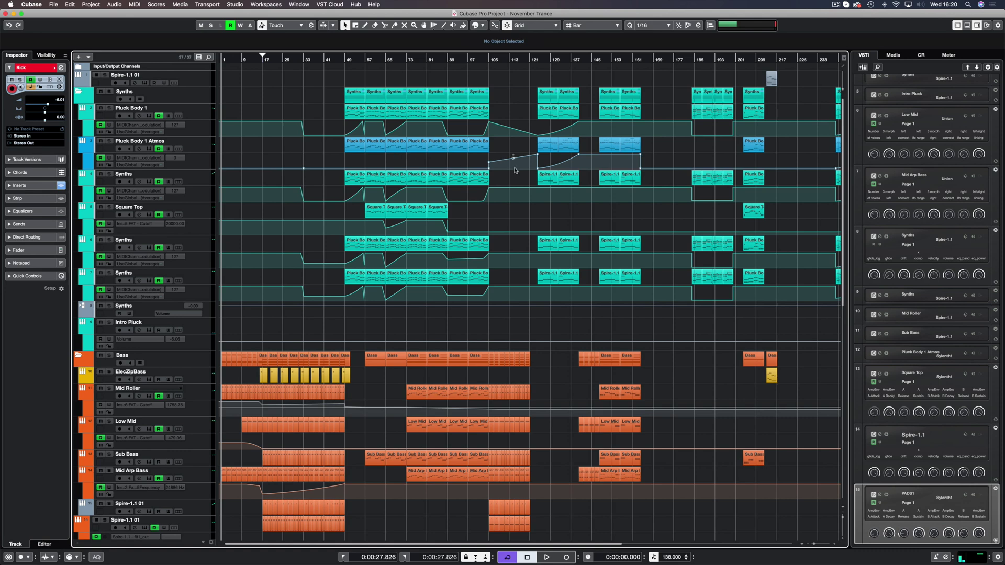
pyautogui.hscroll(10, 467, 165)
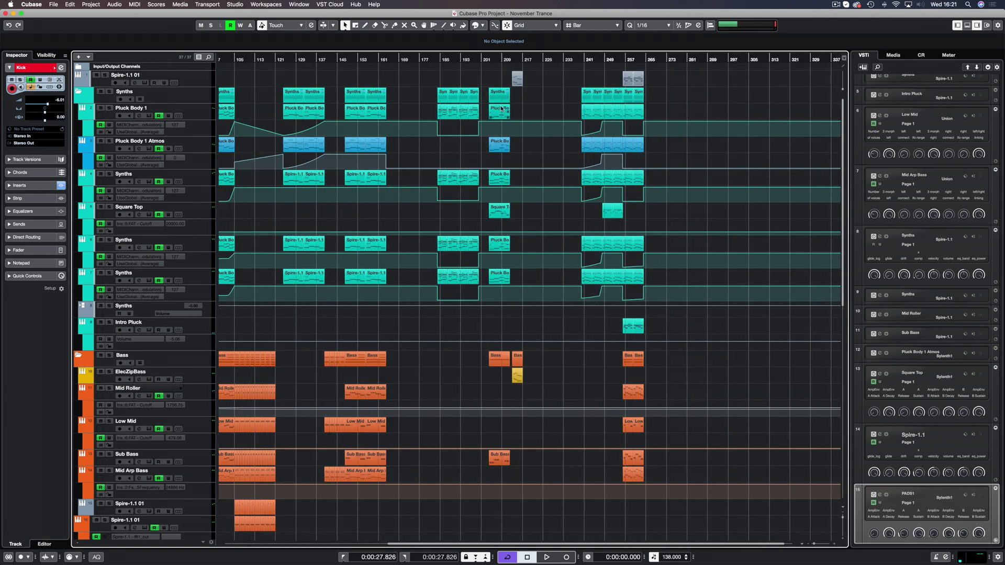
pyautogui.moveTo(499, 110); pyautogui.dragTo(701, 114)
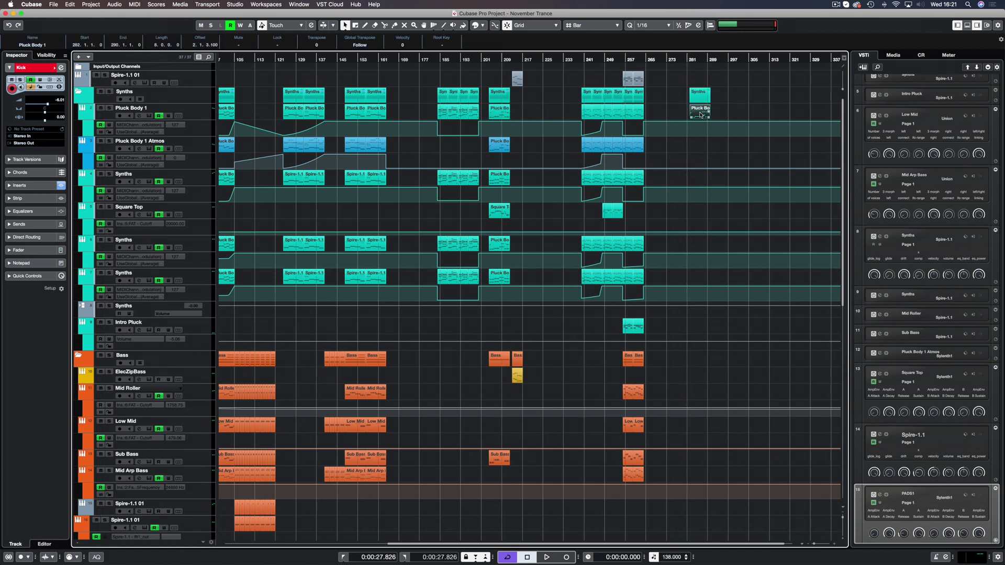
pyautogui.press('p')
pyautogui.press('space')
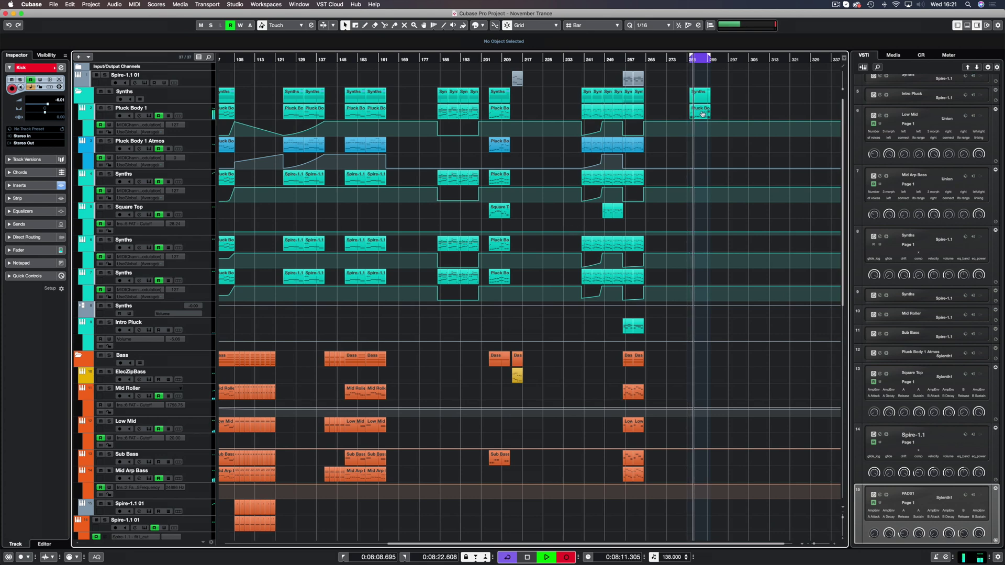
# Examine all the notes of the moved Pluck Body 1 part in the Key Editor and return to the project.
pyautogui.doubleClick(702, 114)
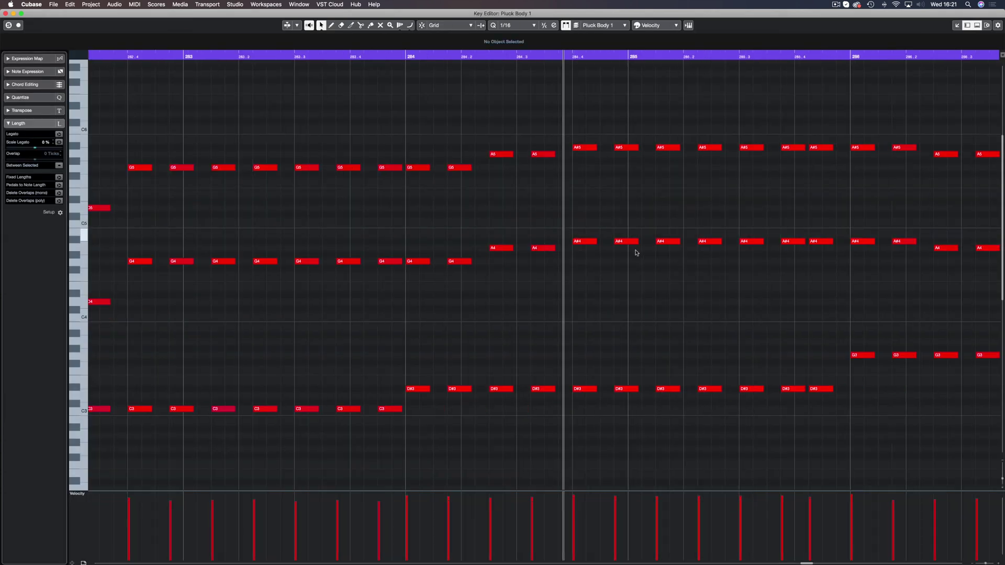
pyautogui.press('g')
pyautogui.press('g')
pyautogui.press('g')
pyautogui.press('g')
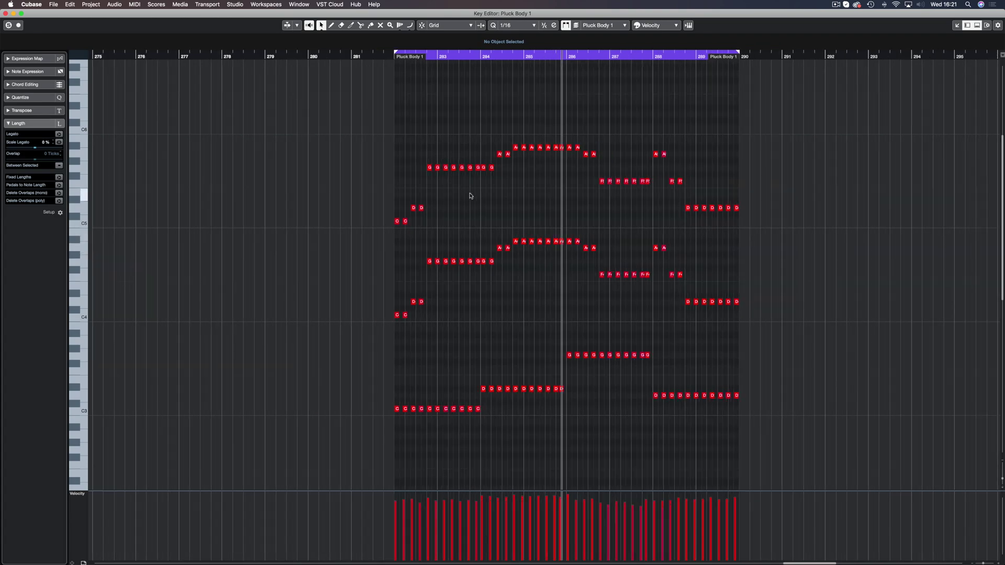
pyautogui.press('Return')
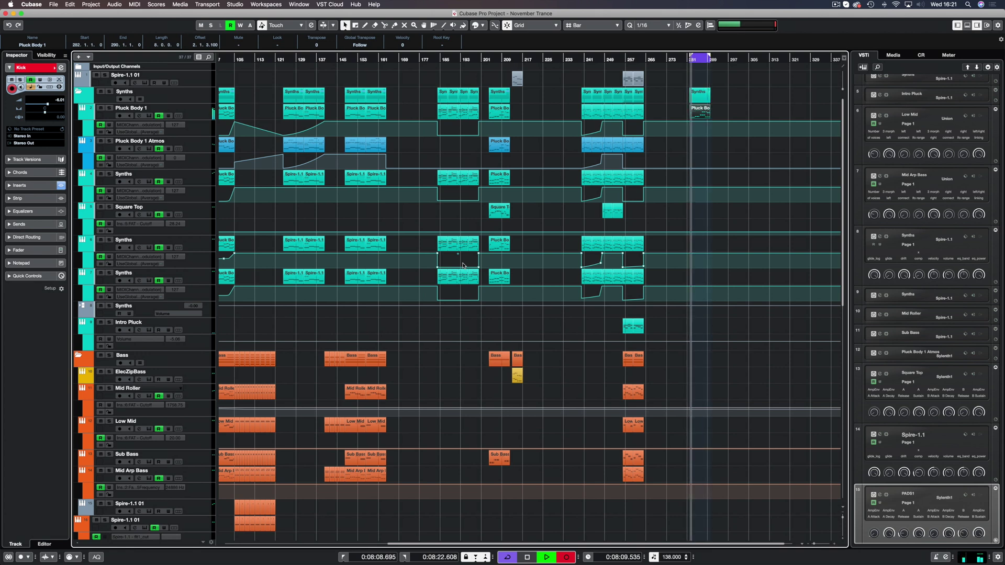
# Listen to Pluck Body 1 and Pluck Body 1 Atmos in solo, one after the other, over the looped section at bar 204.
pyautogui.press('space')
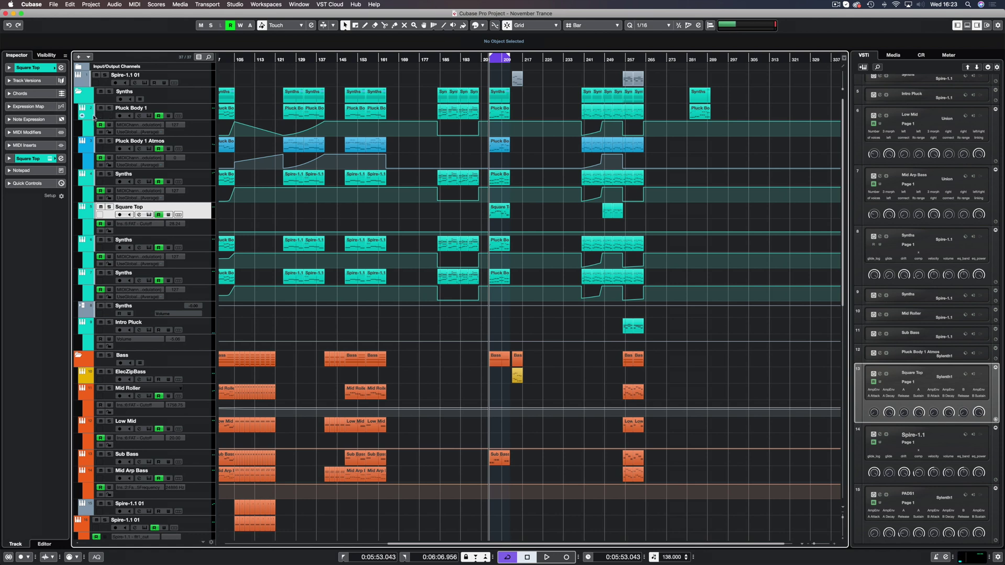
pyautogui.click(110, 109)
pyautogui.press('space')
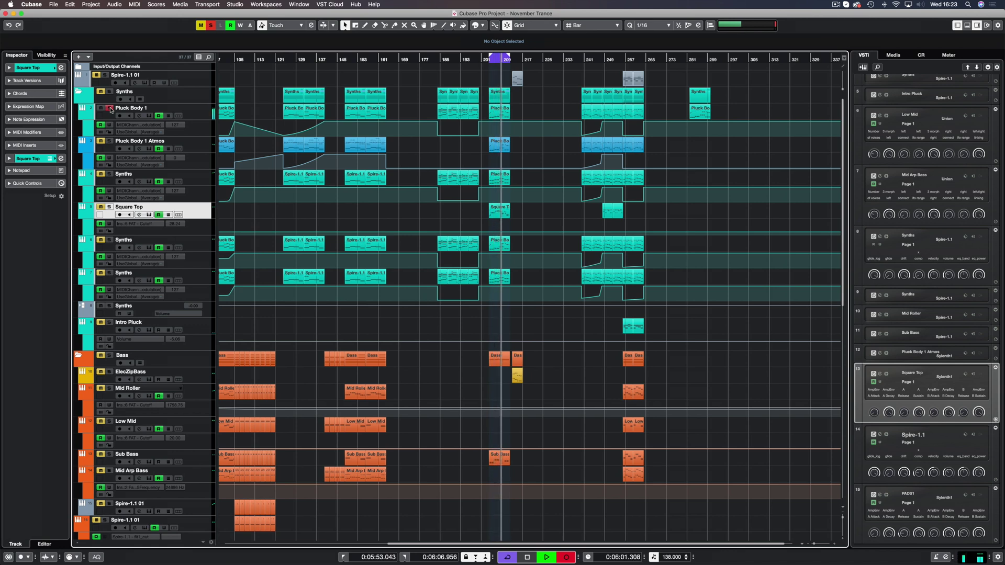
pyautogui.press('space')
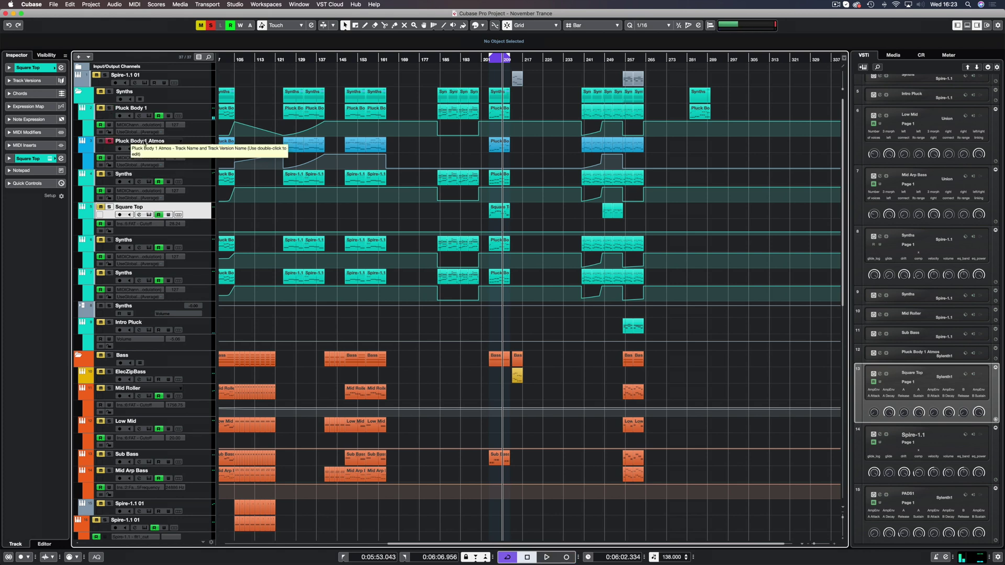
pyautogui.press('KP_Multiply')
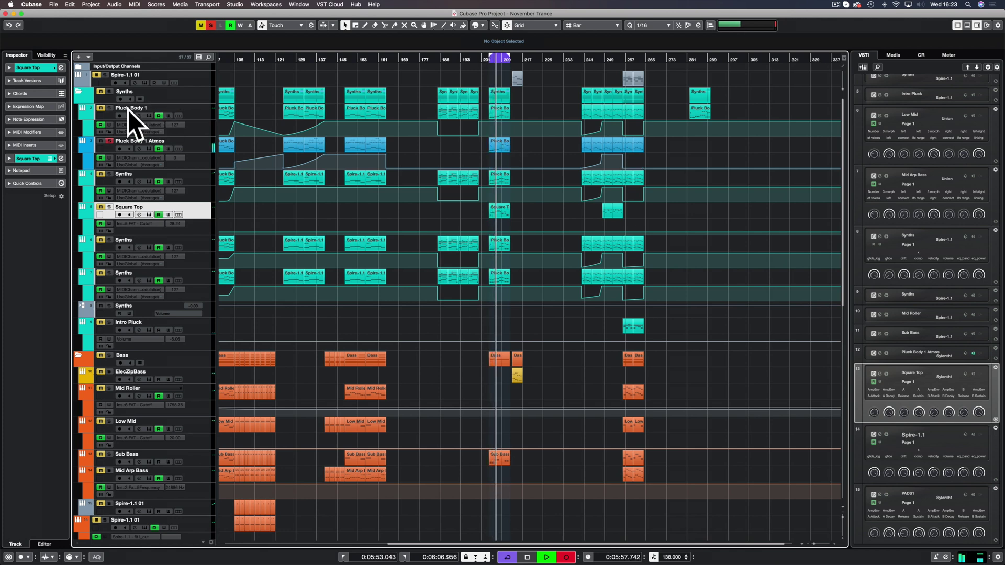
pyautogui.click(109, 141)
pyautogui.press('space')
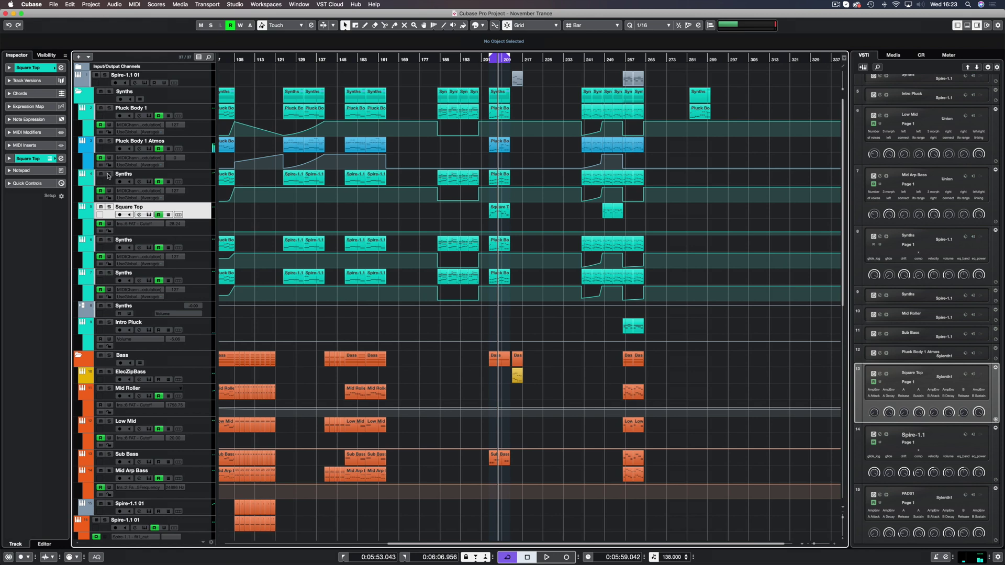
# Listen to the Synths track directly above Square Top in solo, alone and together with Pluck Body 1.
pyautogui.click(108, 174)
pyautogui.press('space')
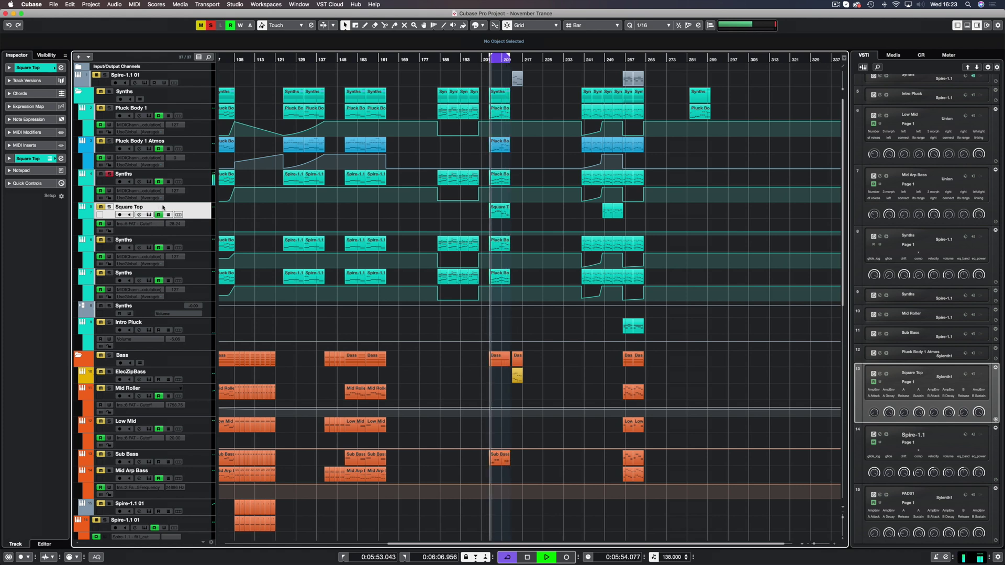
pyautogui.click(109, 108)
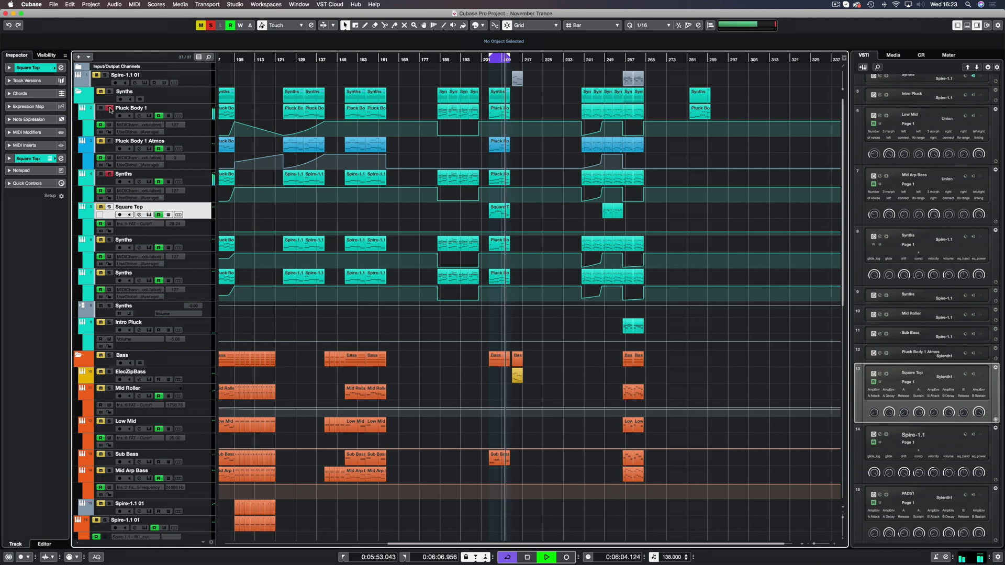
pyautogui.click(110, 108)
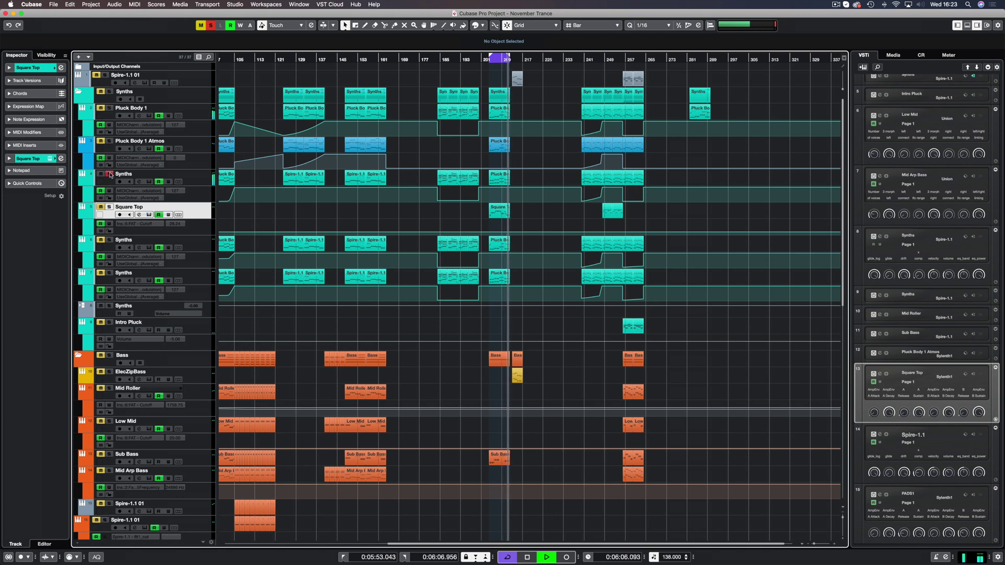
pyautogui.click(110, 174)
pyautogui.press('space')
# Listen to Square Top in solo and examine the notes of its part at bar 204 in the Key Editor.
pyautogui.click(110, 207)
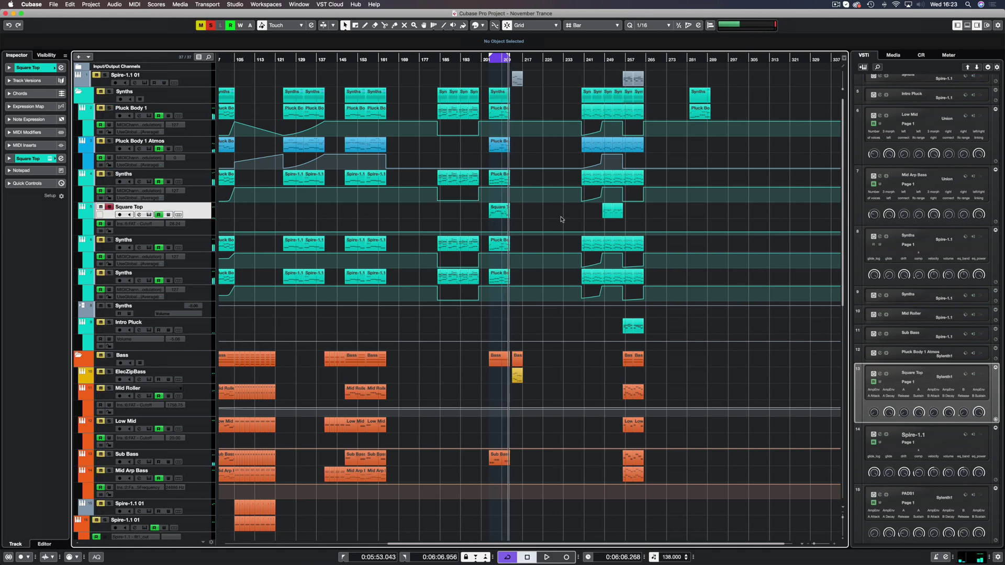
pyautogui.press('KP_Multiply')
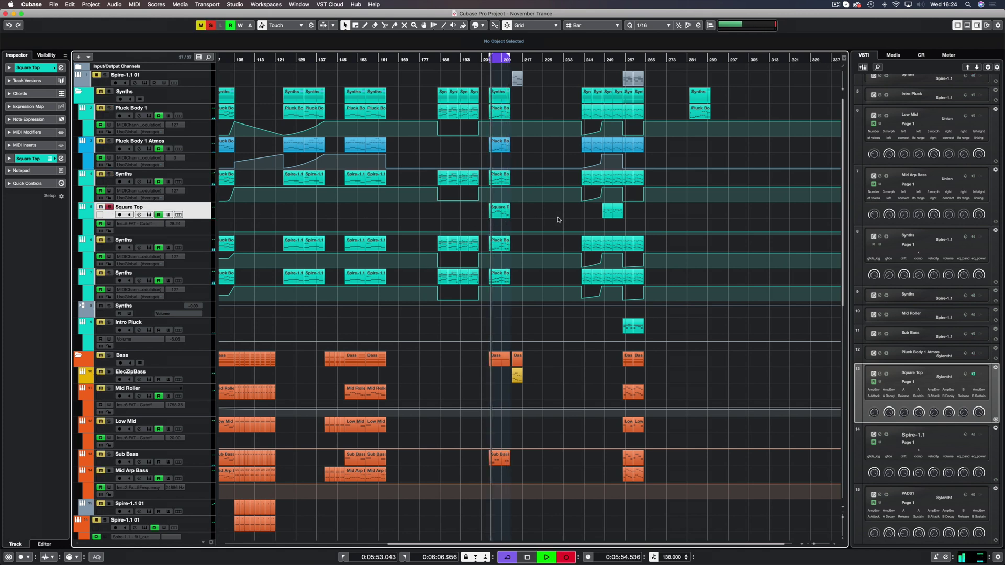
pyautogui.press('space')
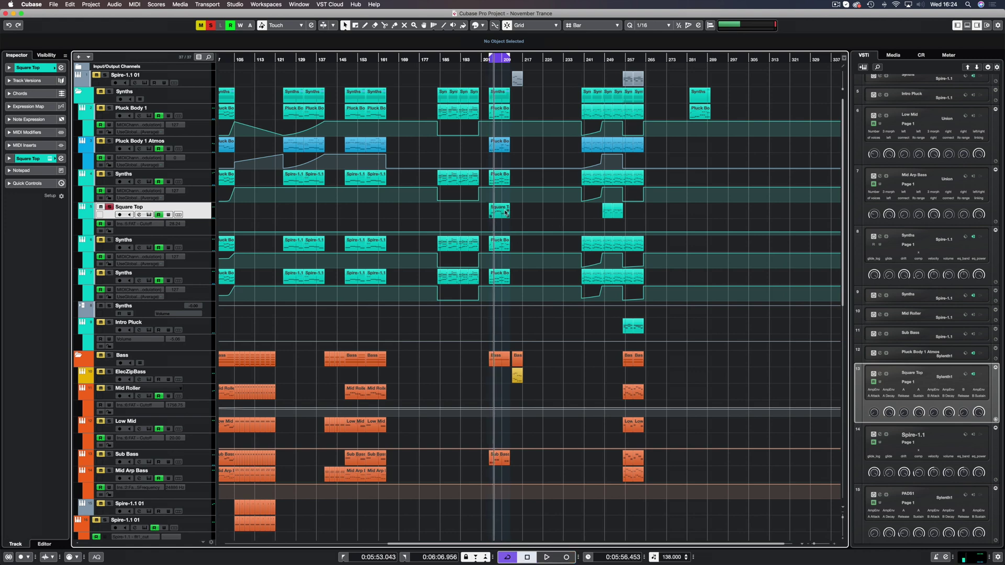
pyautogui.click(504, 212)
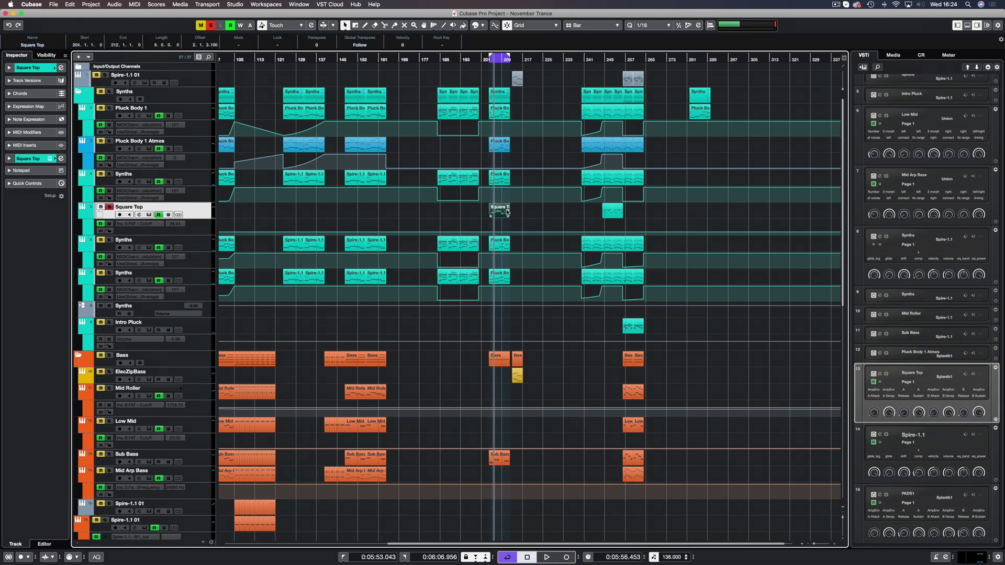
pyautogui.doubleClick(505, 211)
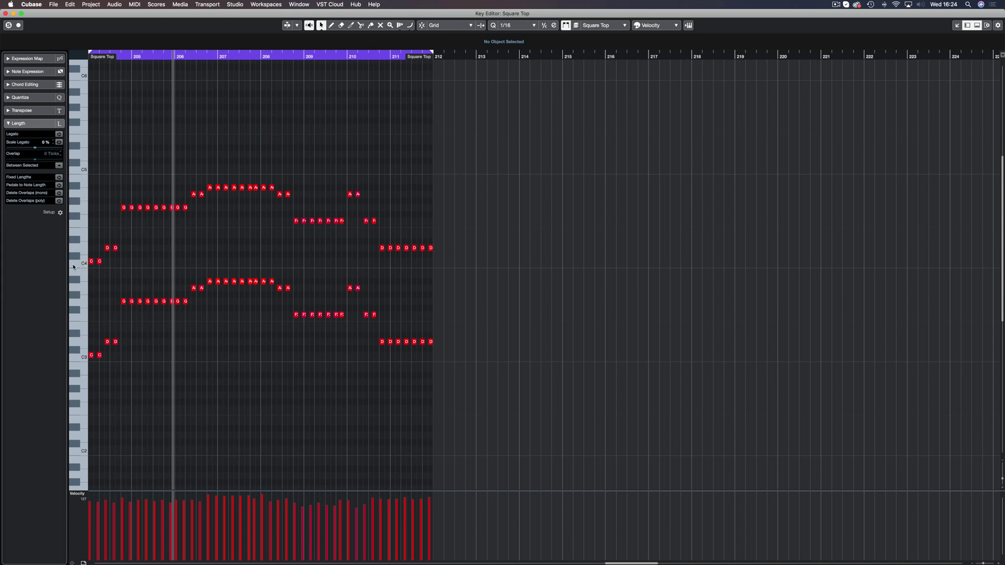
pyautogui.press('Return')
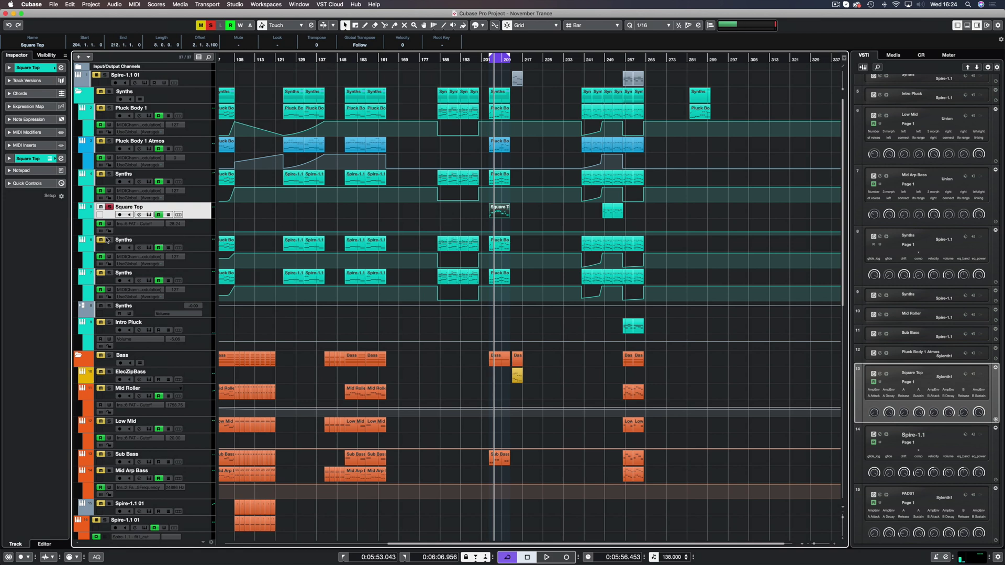
# Solo the Synths track directly below Square Top and compare its sound with the Synths track above Square Top during playback.
pyautogui.click(108, 239)
pyautogui.click(109, 207)
pyautogui.click(531, 251)
pyautogui.press('KP_Multiply')
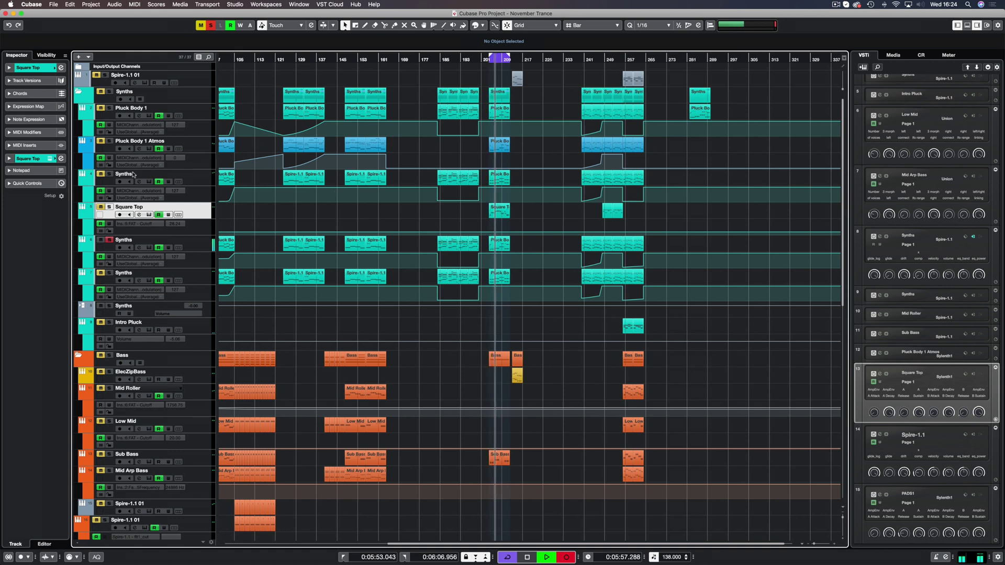
pyautogui.click(109, 174)
pyautogui.click(109, 240)
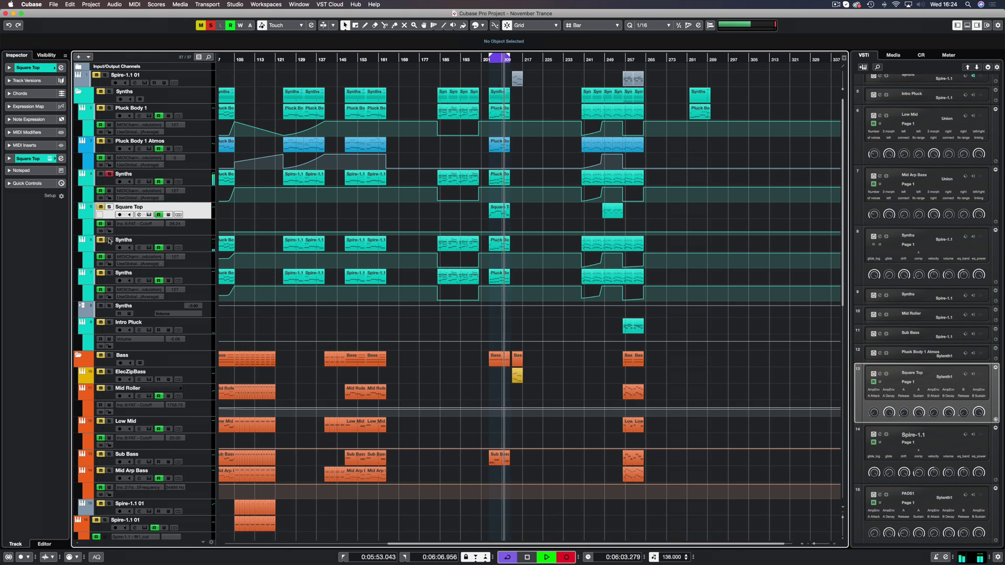
pyautogui.click(109, 240)
pyautogui.click(109, 174)
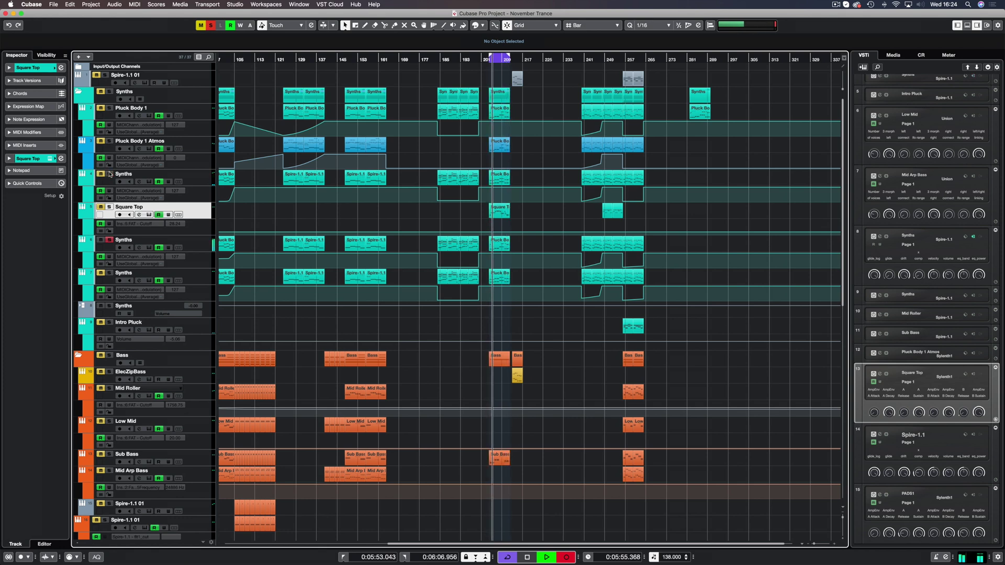
pyautogui.press('space')
# Listen to the second Synths track below Square Top in solo, alone and together with Pluck Body 1, and clear the solos.
pyautogui.click(109, 273)
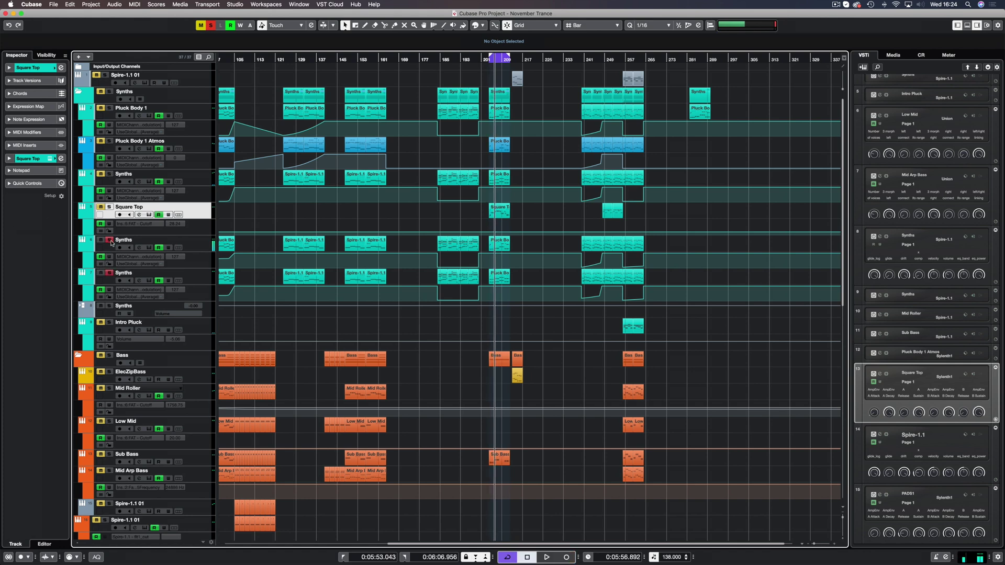
pyautogui.click(109, 240)
pyautogui.press('space')
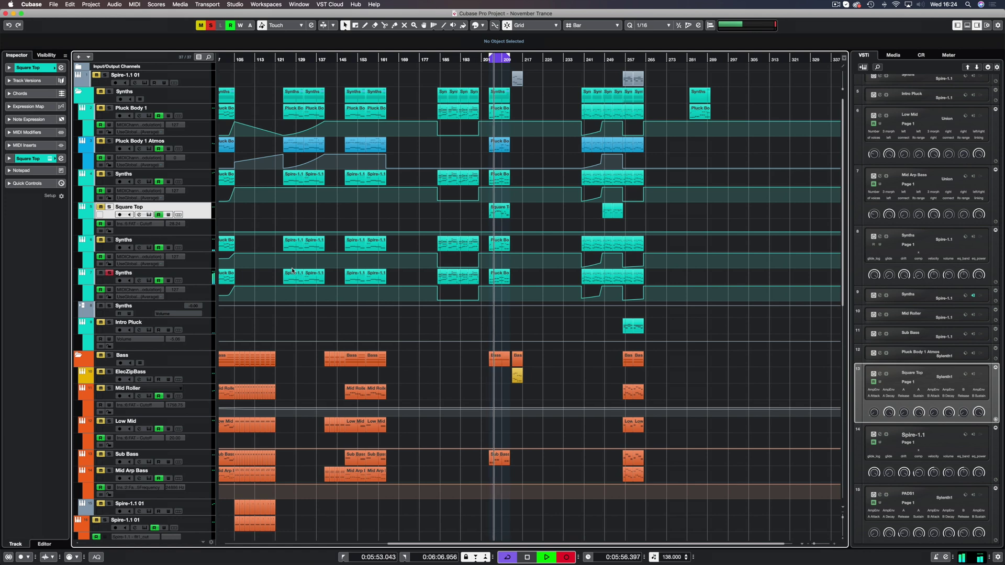
pyautogui.click(110, 108)
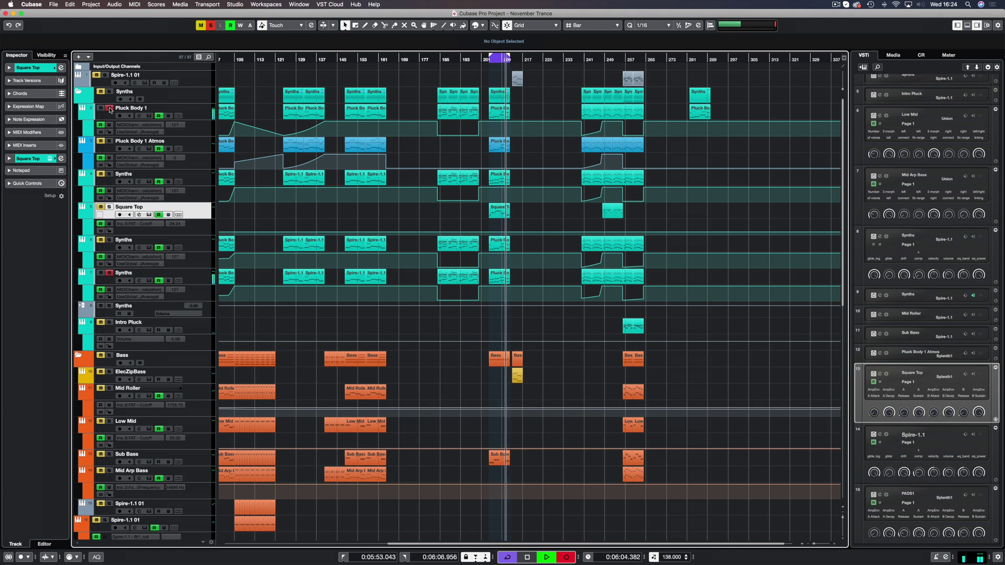
pyautogui.press('space')
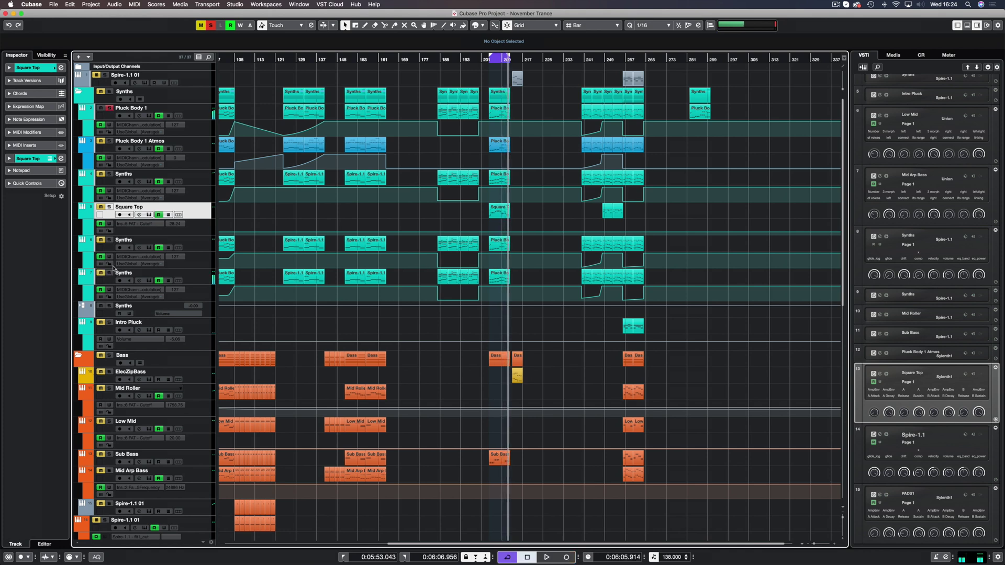
pyautogui.click(110, 109)
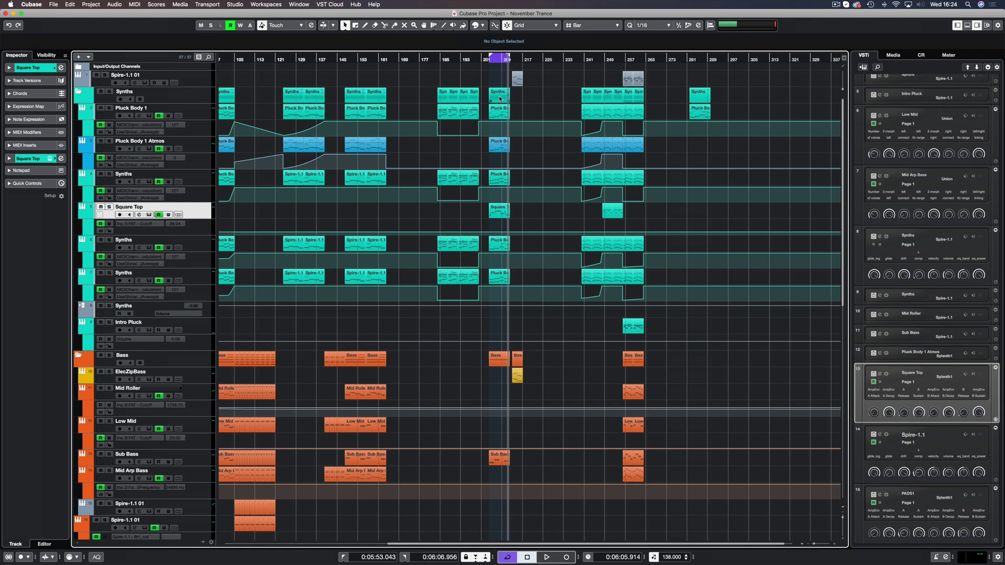
# Play the section at bar 204 with all layers including its Sub Bass part, and save the project.
pyautogui.press('KP_Multiply')
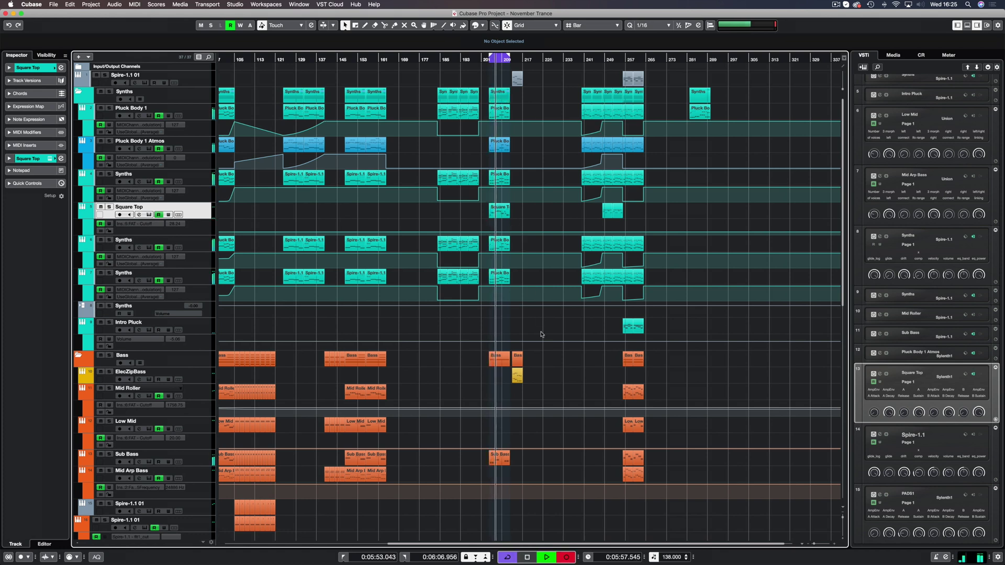
pyautogui.press('space')
pyautogui.click(504, 459)
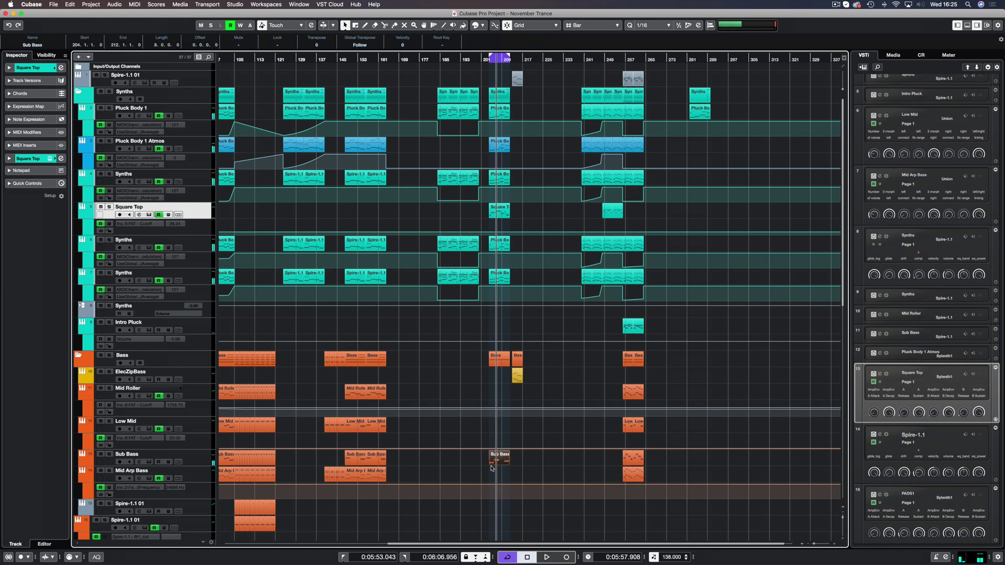
pyautogui.click(493, 469)
pyautogui.click(492, 461)
pyautogui.press('super+s')
# Collapse the Synths and Bass folders and expand them again.
pyautogui.click(78, 93)
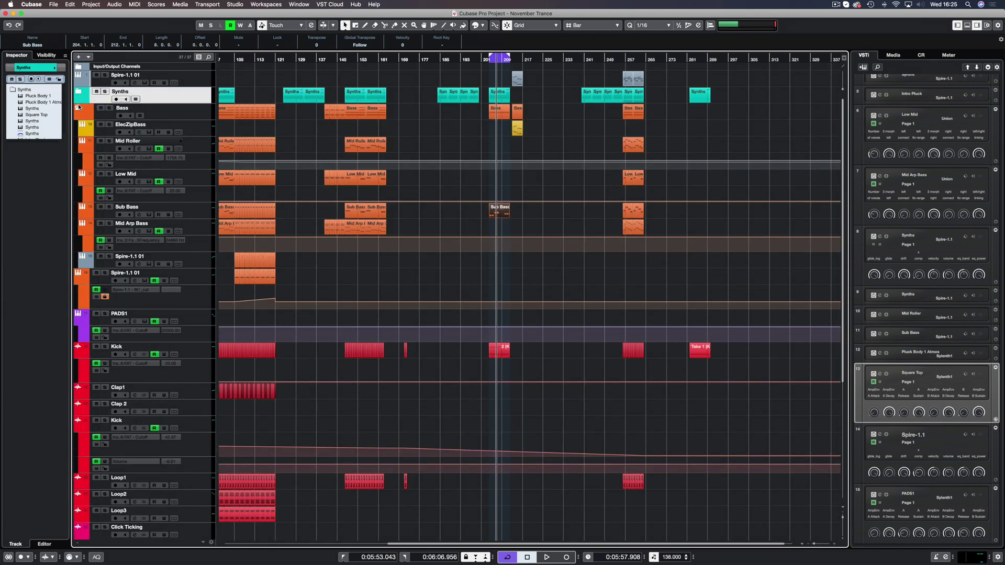
pyautogui.click(78, 108)
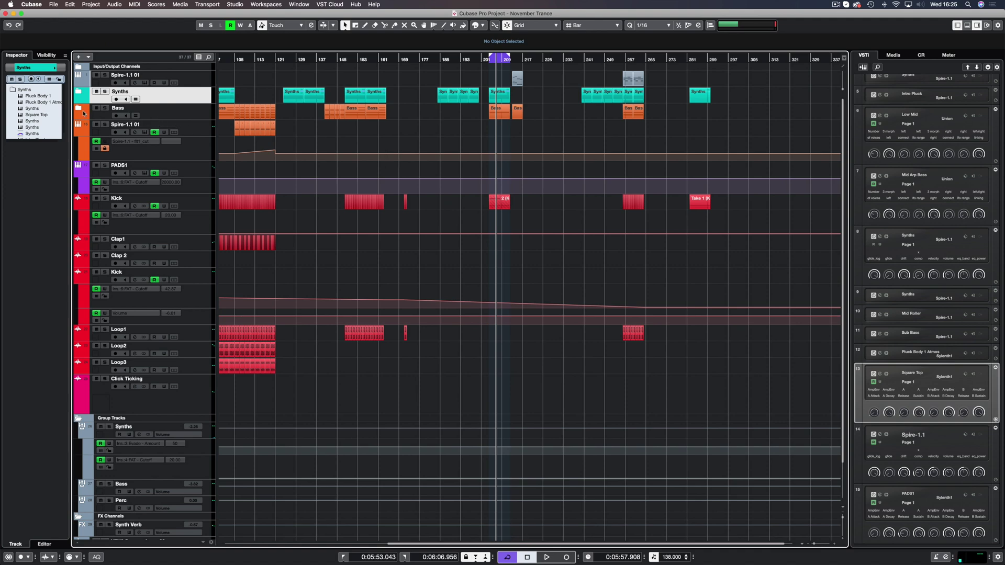
pyautogui.click(77, 109)
pyautogui.click(78, 92)
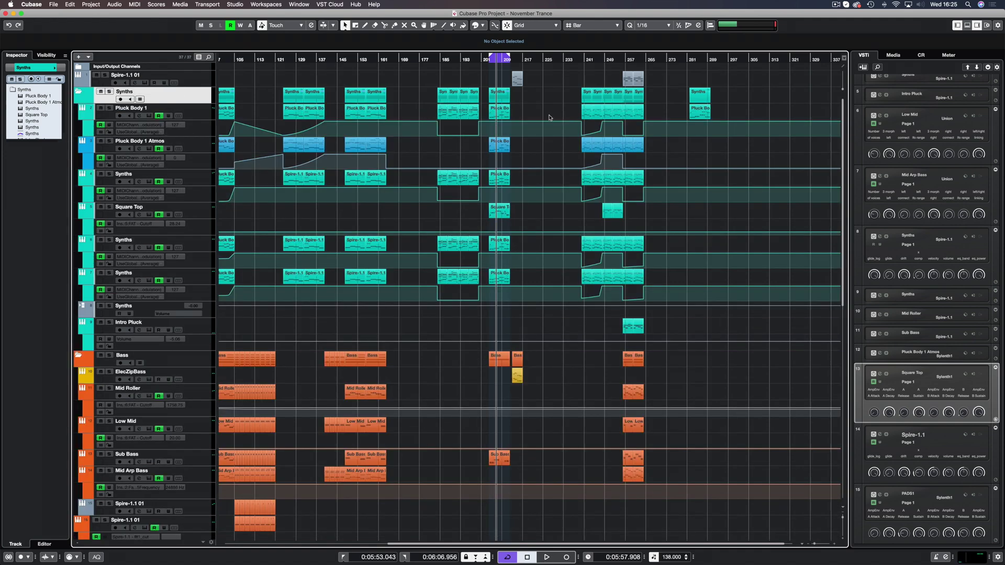
# Solo Synths channel 7 in the MixConsole and examine its FabFilter Pro-Q 3 equaliser curve during playback.
pyautogui.press('F3')
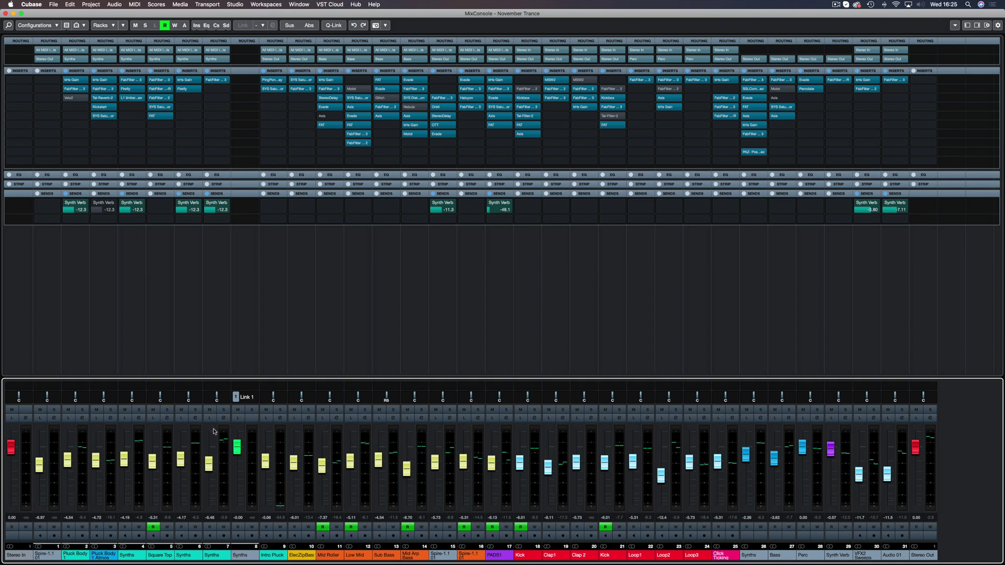
pyautogui.click(222, 410)
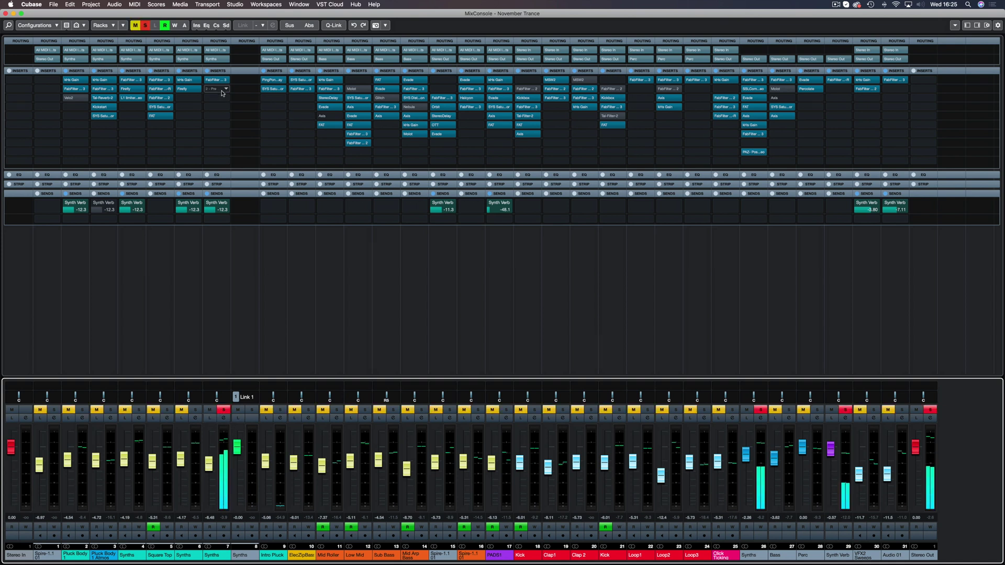
pyautogui.moveTo(220, 80); pyautogui.dragTo(509, 254)
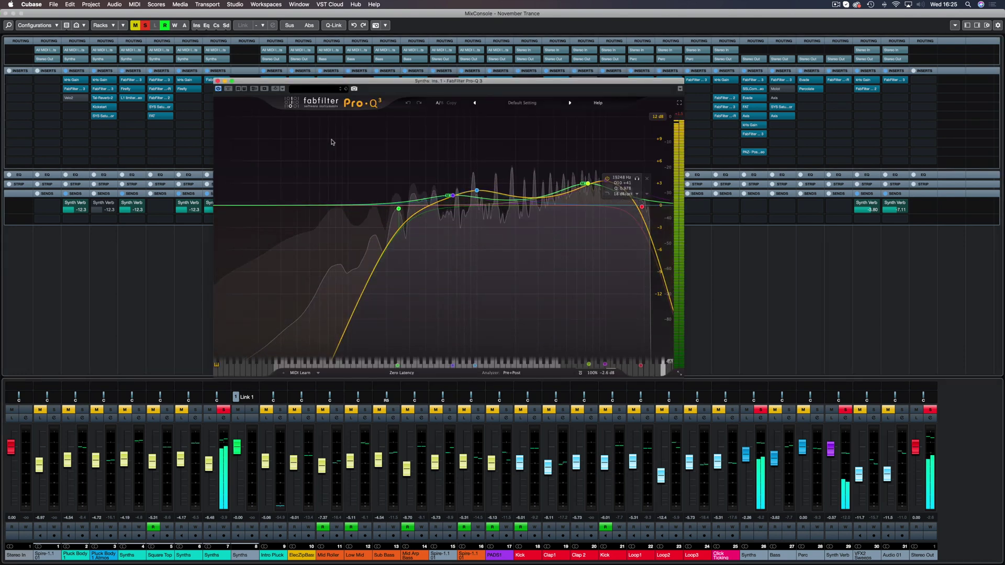
pyautogui.click(217, 80)
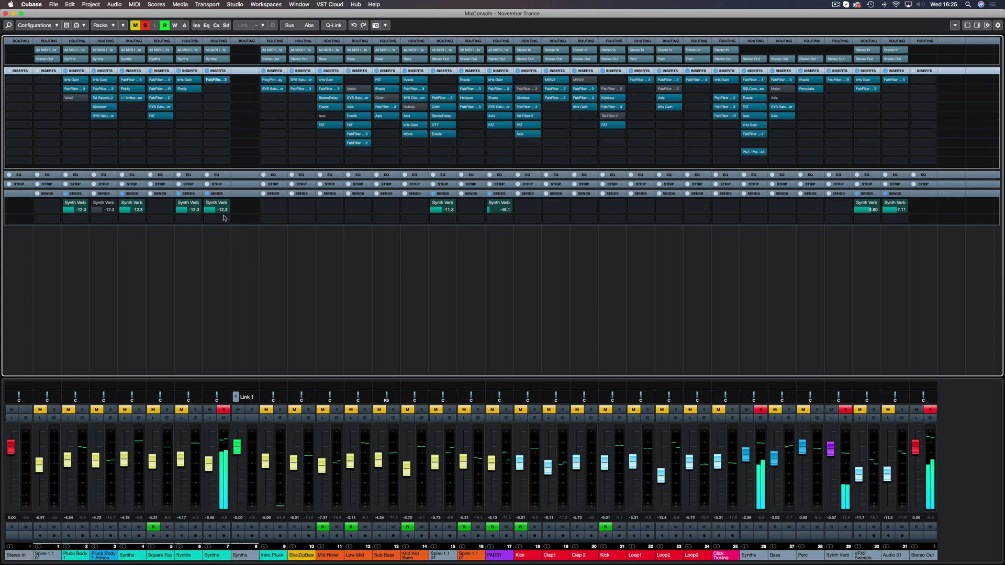
# Solo Synths channel 6 instead, examine the settings of its Firefly bus compressor, and clear the solo.
pyautogui.click(195, 410)
pyautogui.click(222, 410)
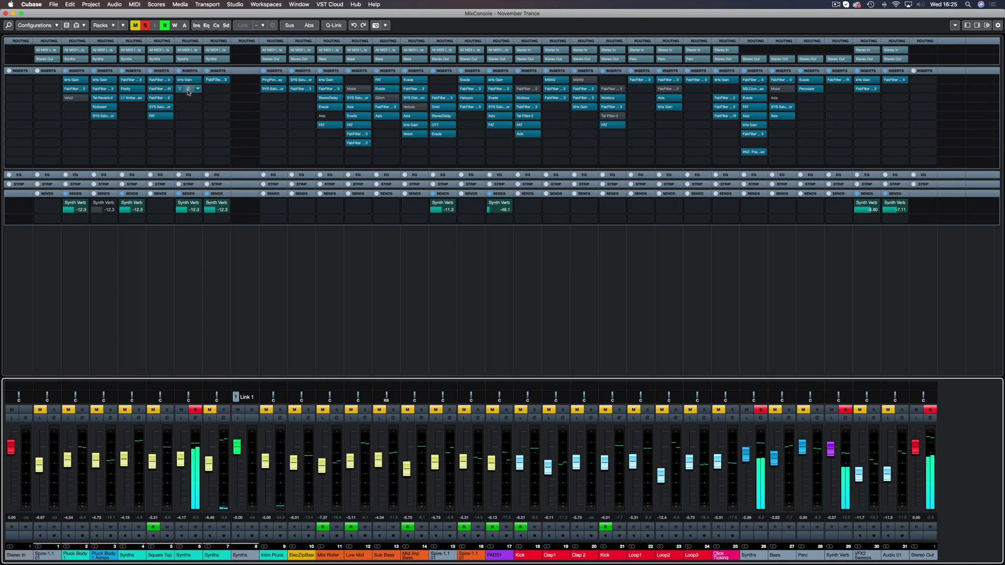
pyautogui.doubleClick(188, 89)
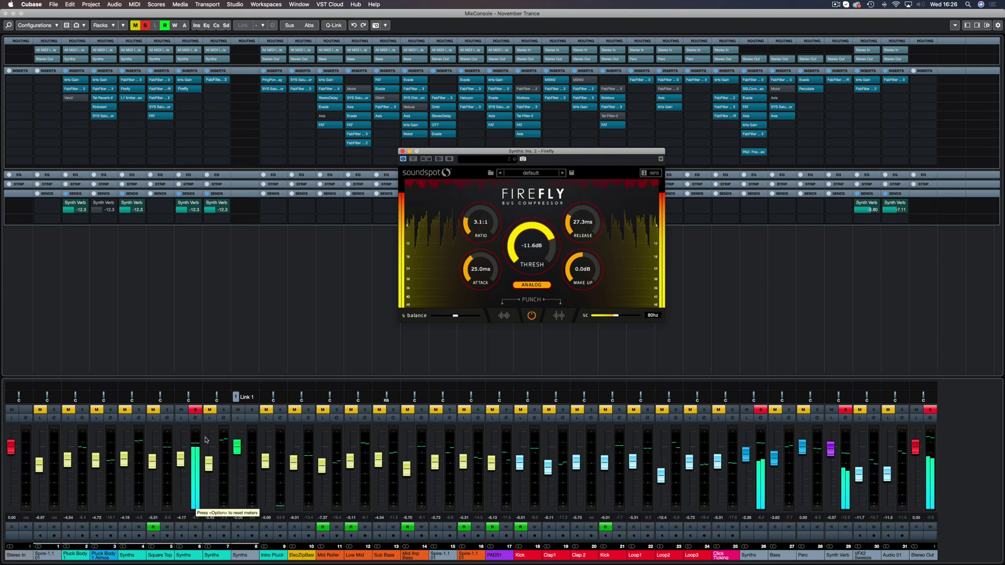
pyautogui.click(226, 419)
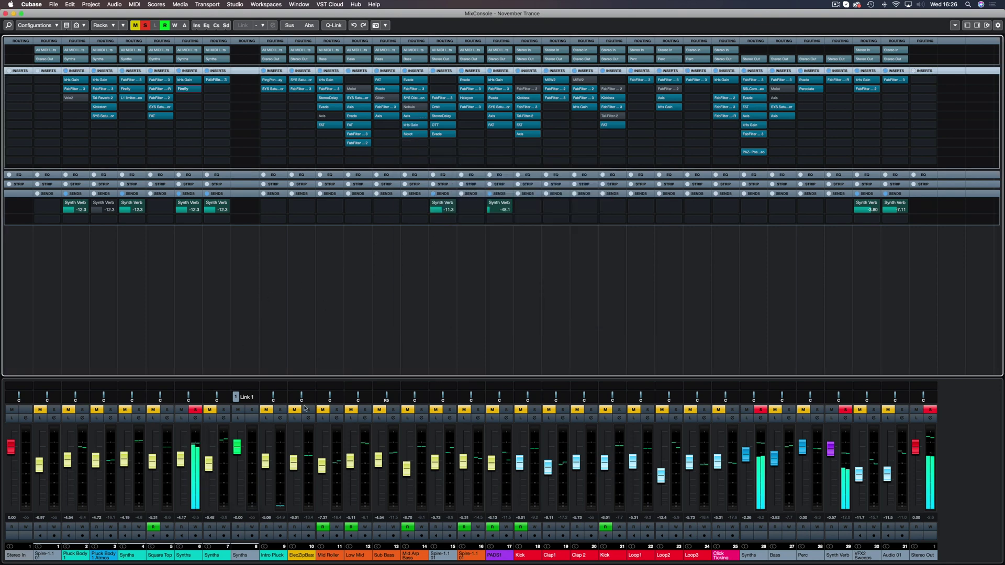
pyautogui.click(195, 409)
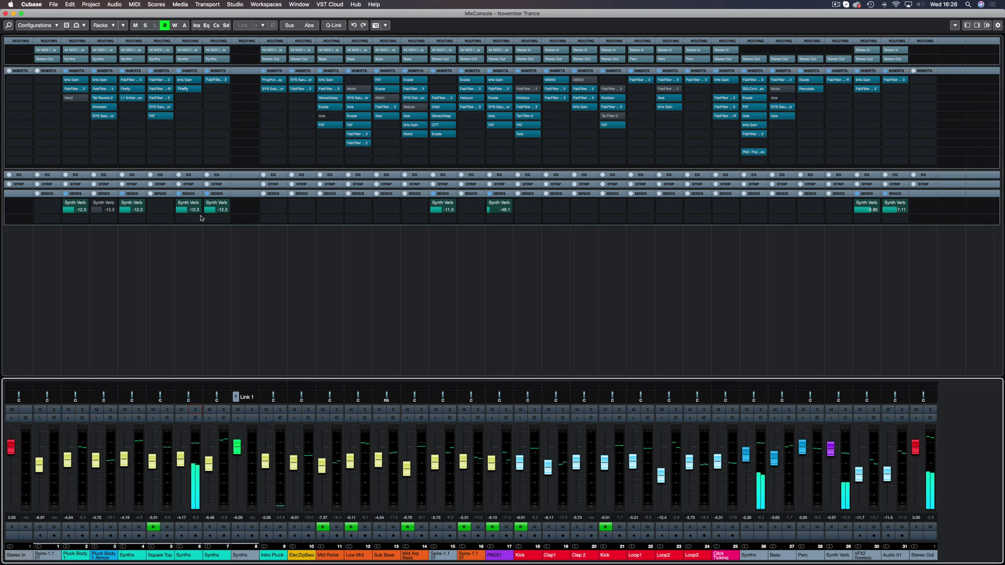
# Solo the Square Top channel and play it with the loop range set to its first clip at bar 57.
pyautogui.click(168, 410)
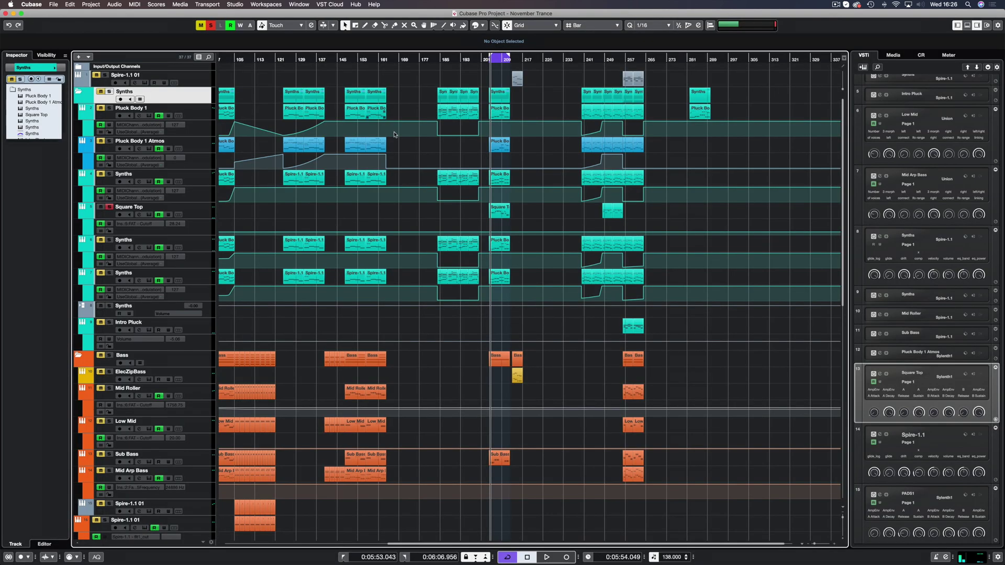
pyautogui.click(6, 13)
pyautogui.hscroll(-15, 395, 137)
pyautogui.press('space')
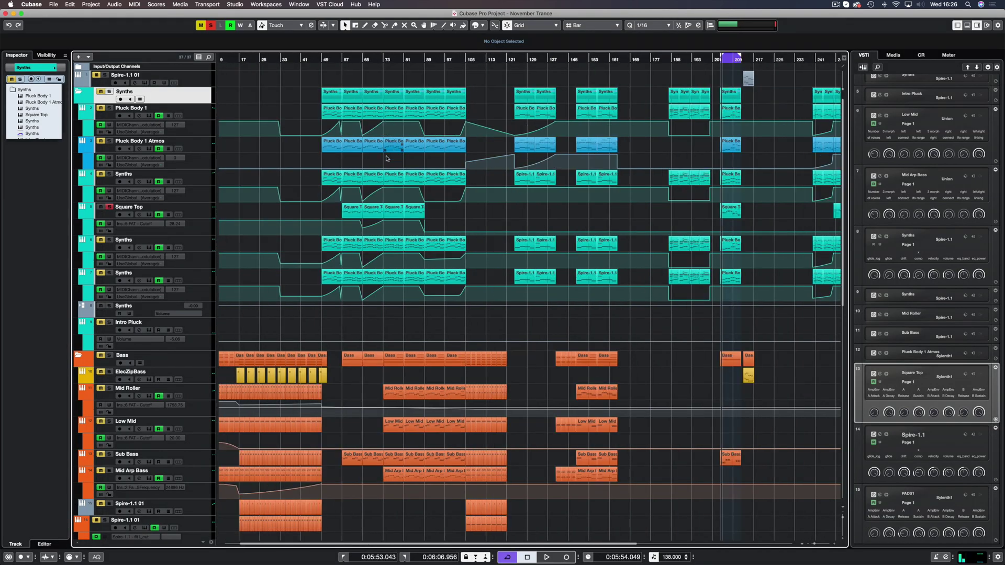
pyautogui.click(321, 59)
pyautogui.click(343, 59)
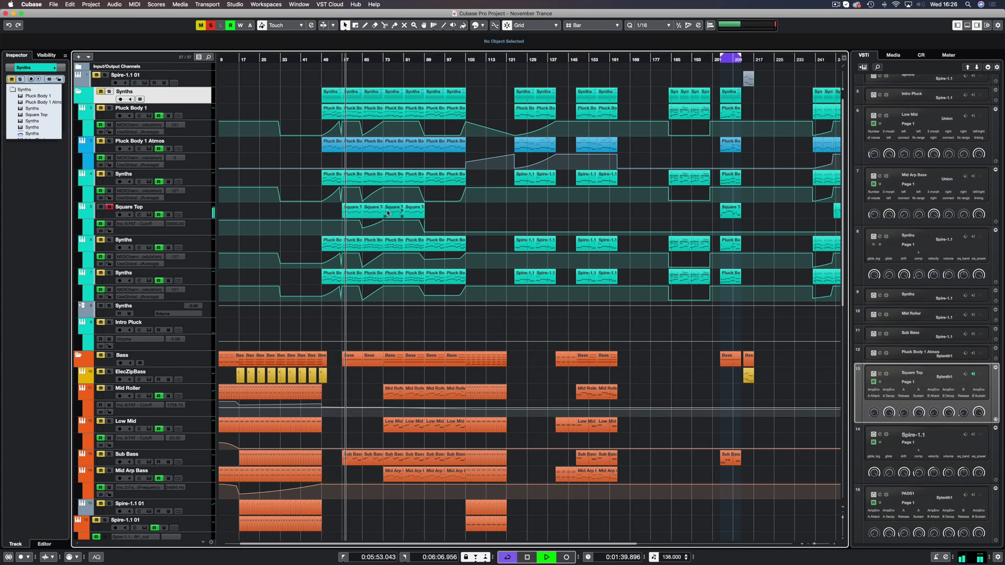
pyautogui.click(352, 214)
pyautogui.press('p')
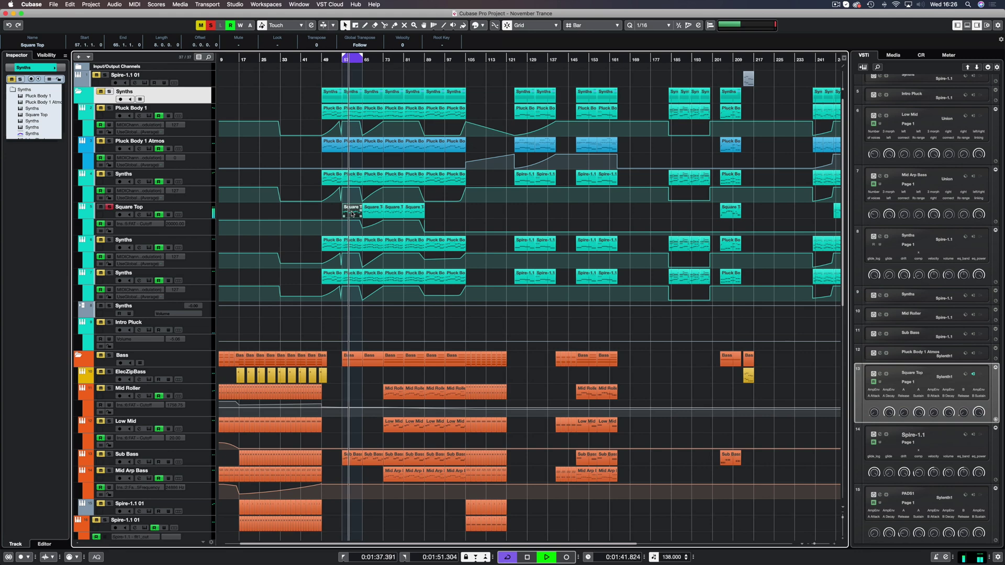
# Bypass all of the Square Top channel's inserts during playback and re-enable them to compare the dry and processed sound.
pyautogui.press('F3')
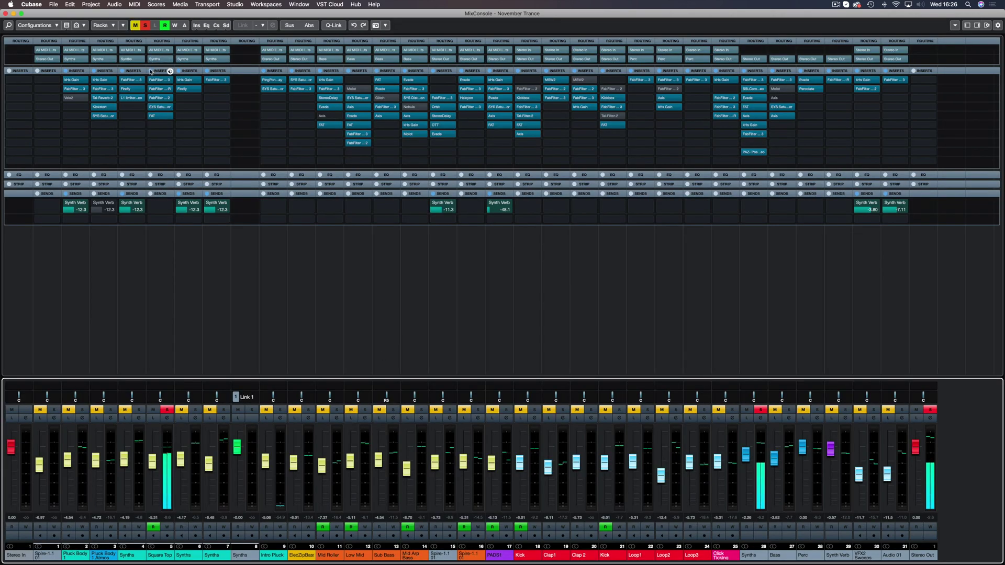
pyautogui.click(170, 71)
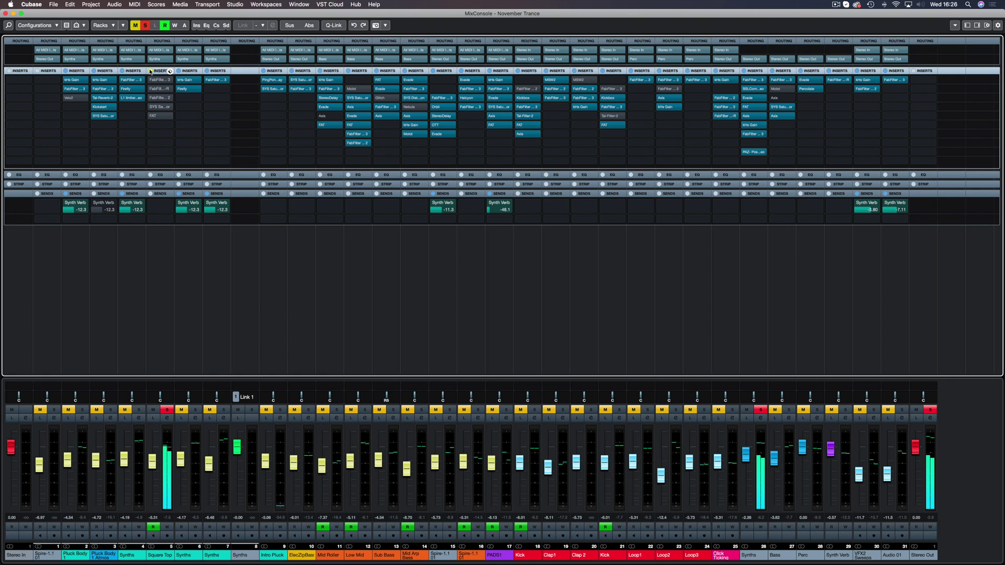
pyautogui.click(150, 71)
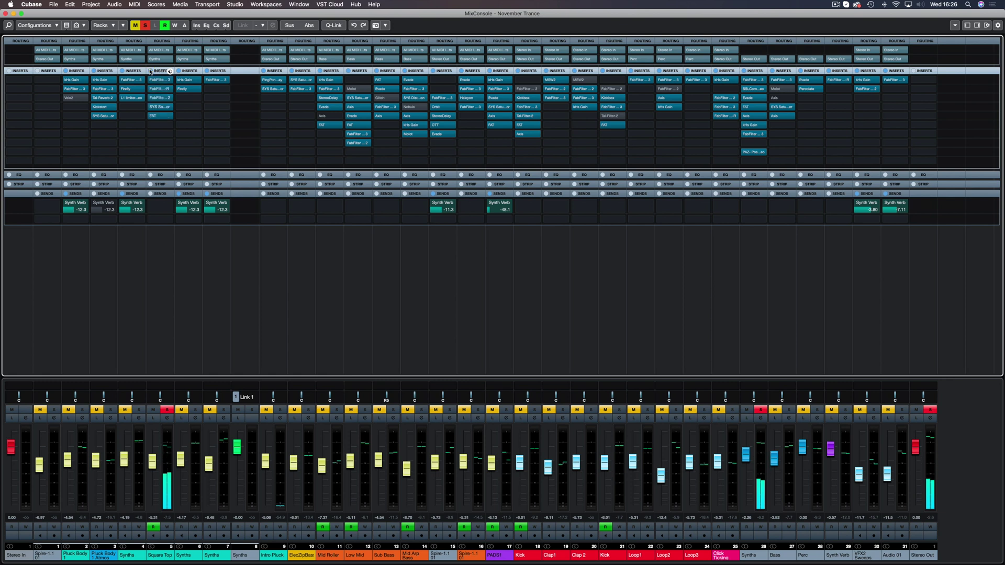
# Examine the Square Top channel's insert chain, including the settings of its SYS Saturator.
pyautogui.moveTo(157, 81)
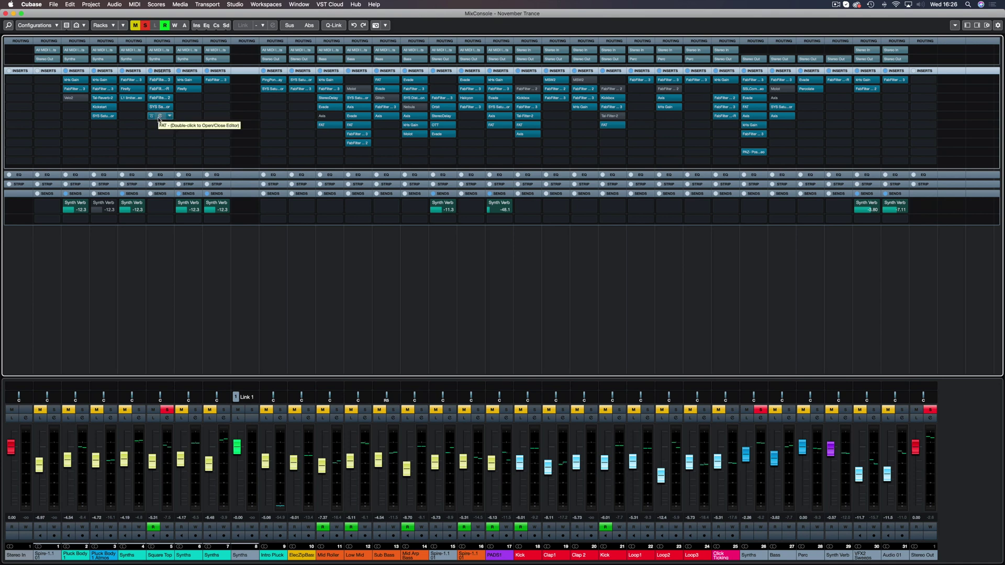
pyautogui.doubleClick(161, 108)
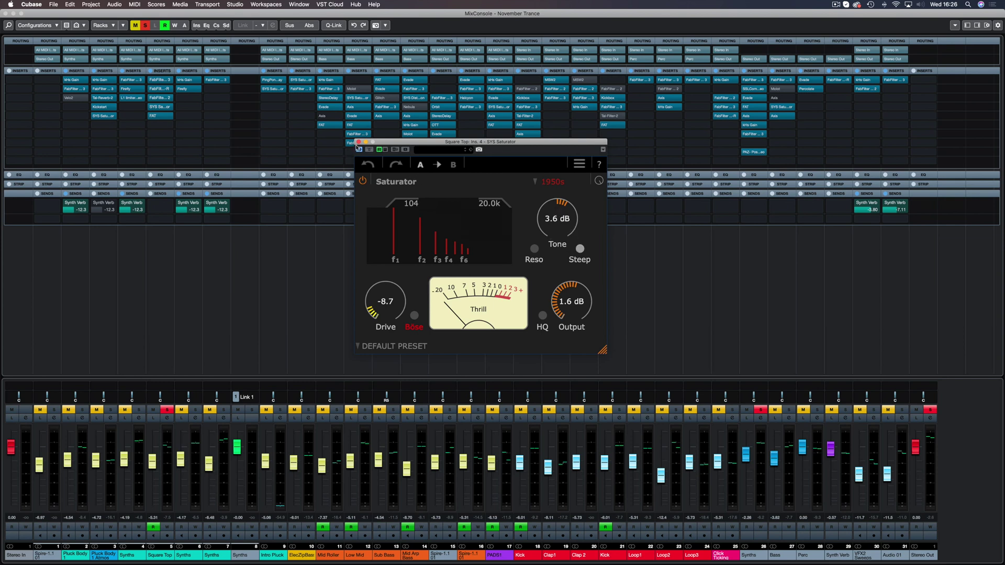
pyautogui.click(358, 141)
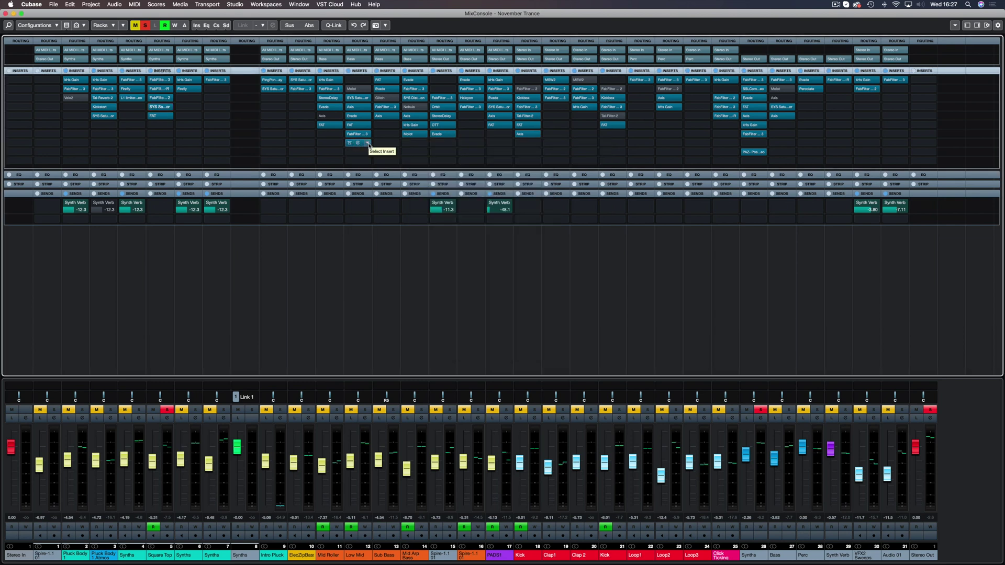
pyautogui.click(160, 106)
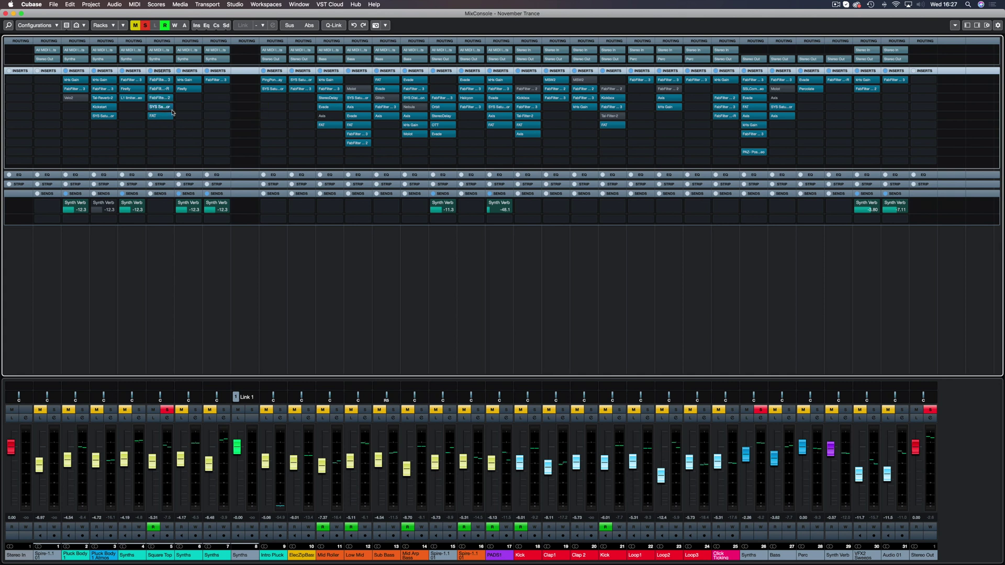
# Examine the FabFilter Pro-Q 3 curve on Synths channel 7 and close the MixConsole.
pyautogui.click(216, 80)
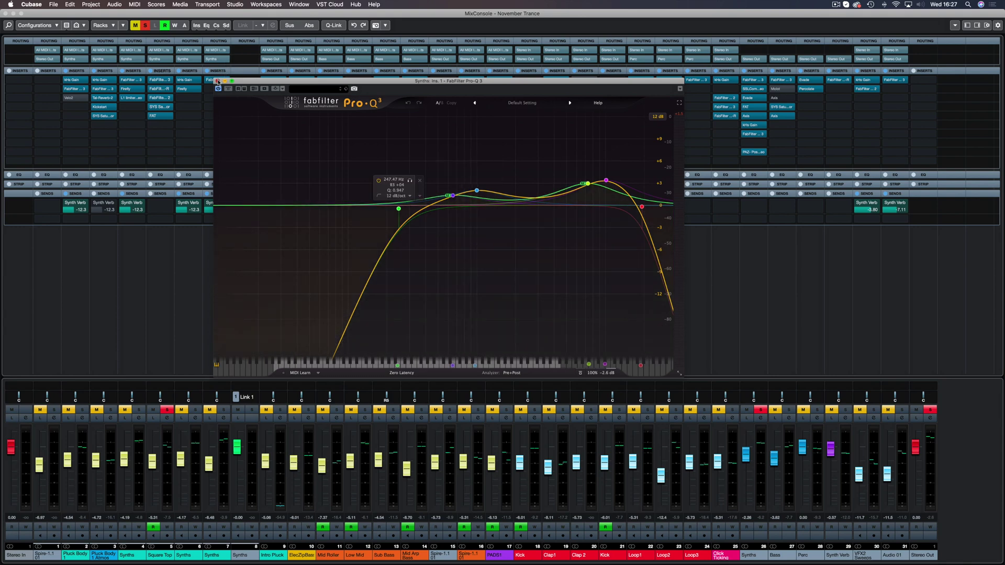
pyautogui.press('super+w')
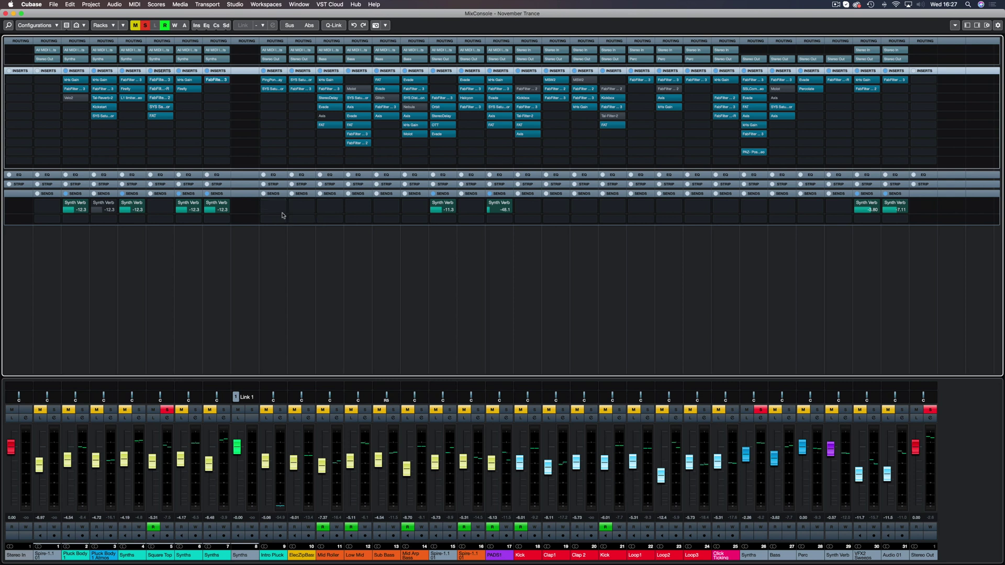
pyautogui.click(7, 14)
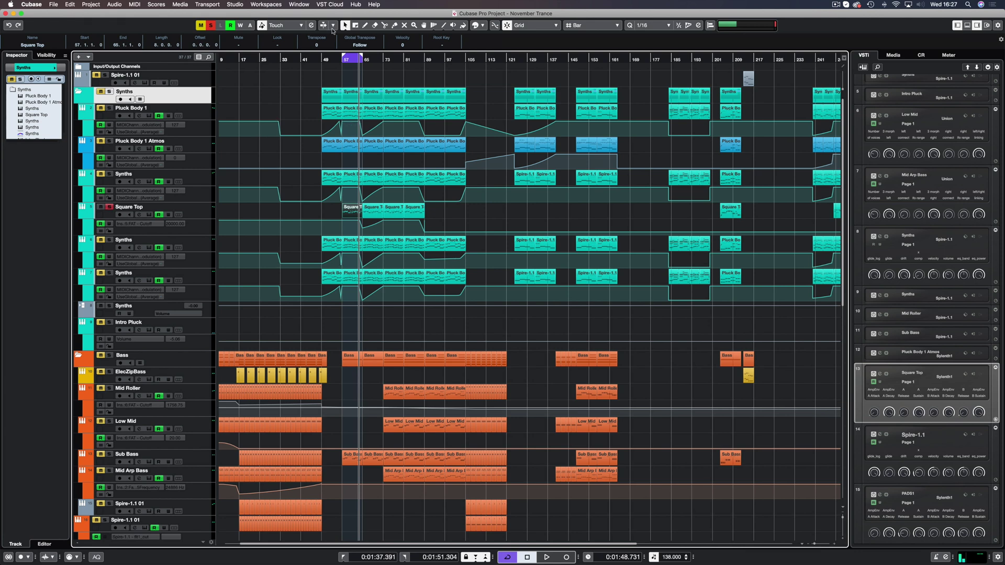
# Return the playhead to bar 57 and collapse the Synths and Bass folders in the track list.
pyautogui.click(347, 58)
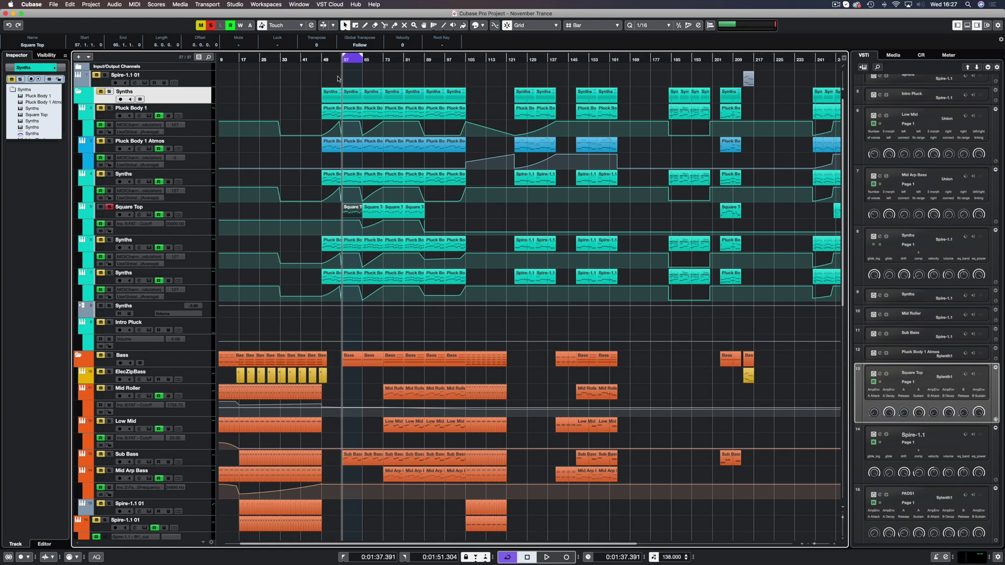
pyautogui.click(338, 79)
pyautogui.hscroll(-1, 338, 78)
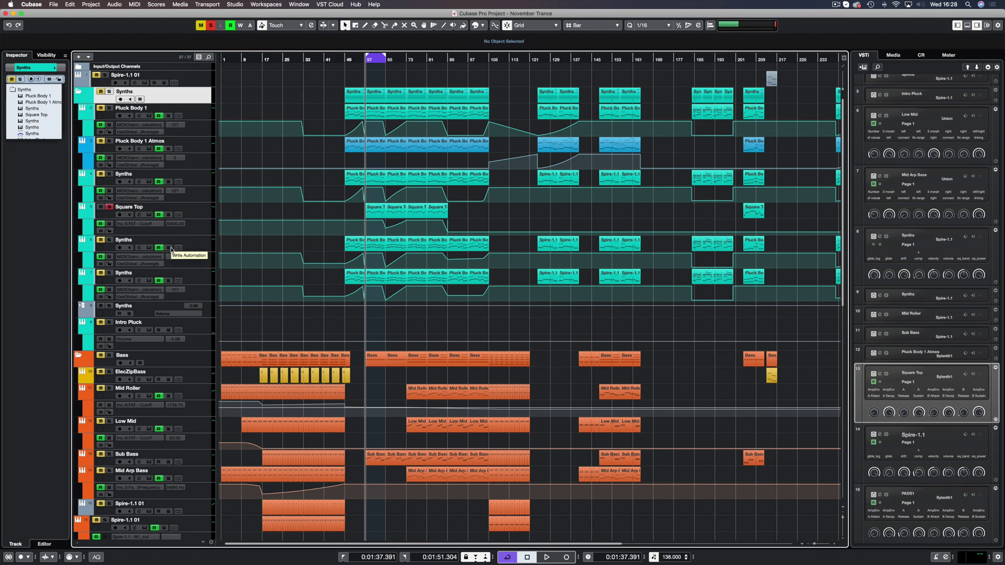
pyautogui.click(79, 91)
pyautogui.click(79, 108)
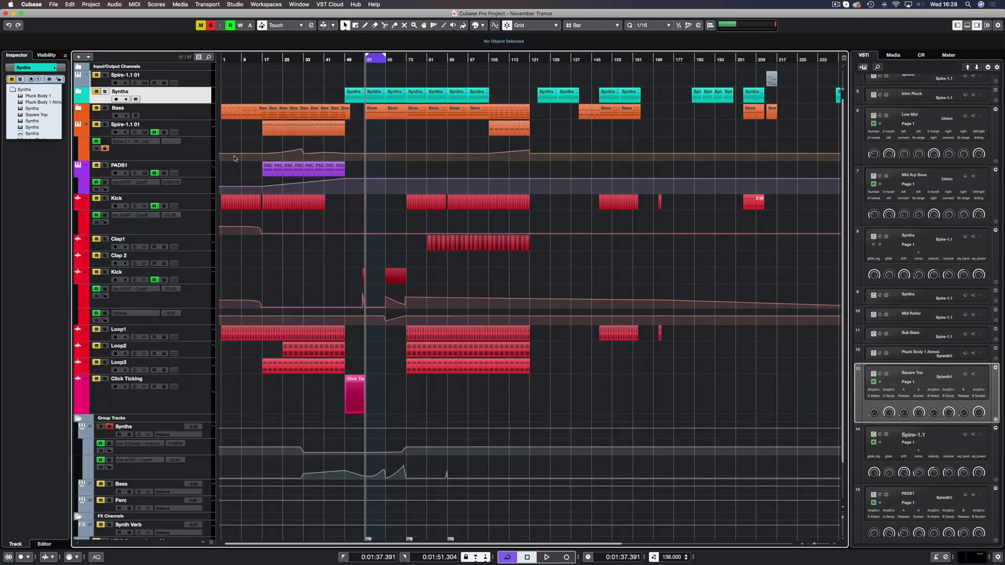